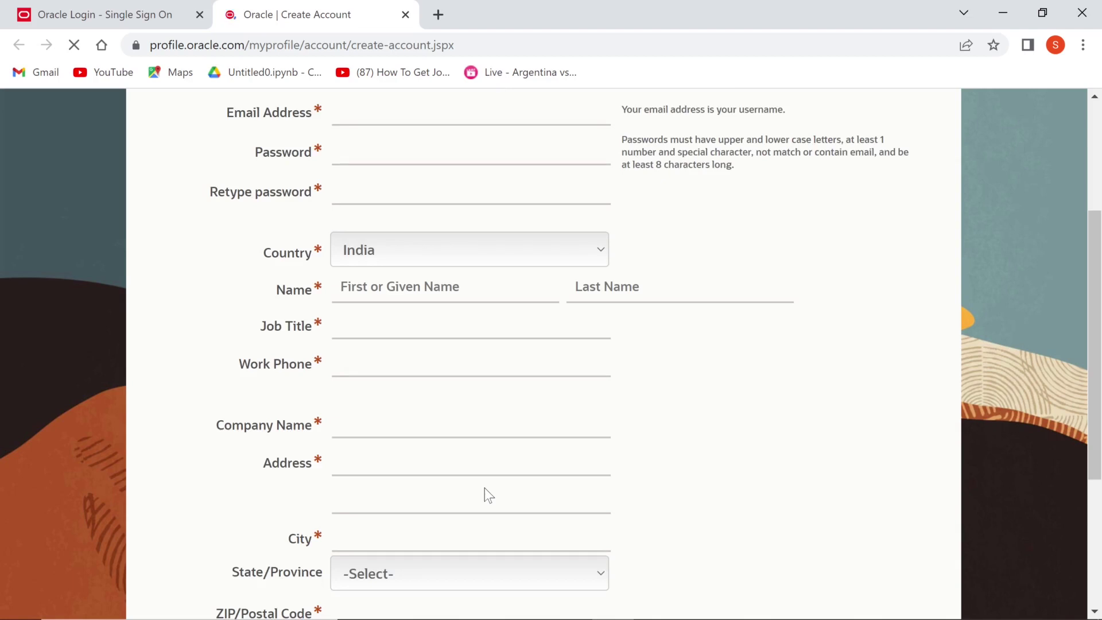
# - Look over the Create Your Oracle Account form, from Job Title down to the Create Account button
pyautogui.click(470, 326)
pyautogui.scroll(-3, 543, 353)
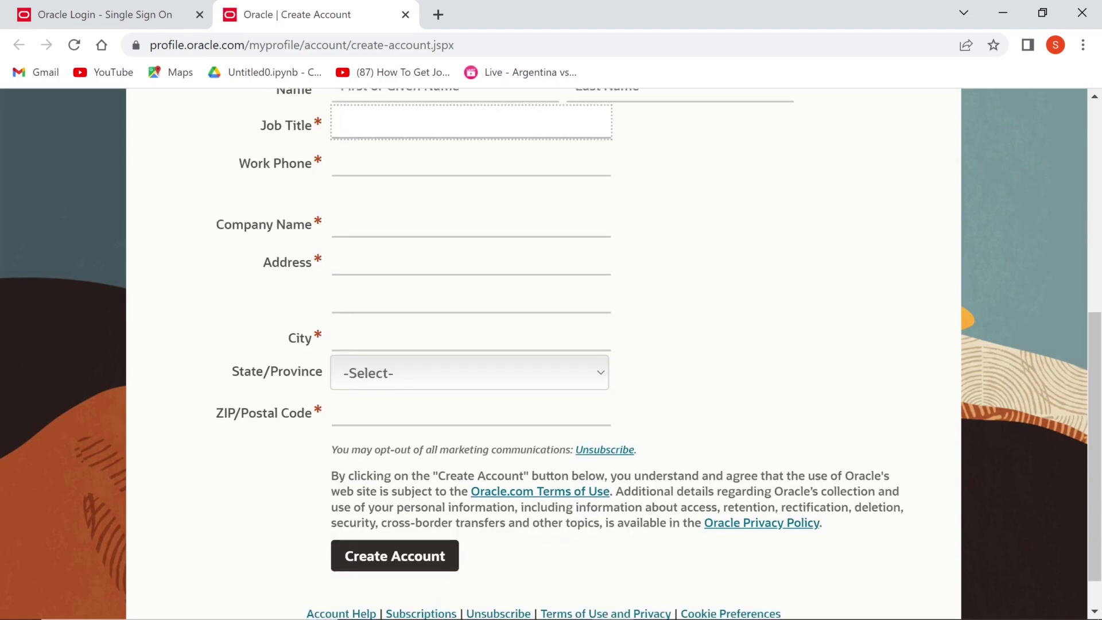
pyautogui.scroll(5, 543, 353)
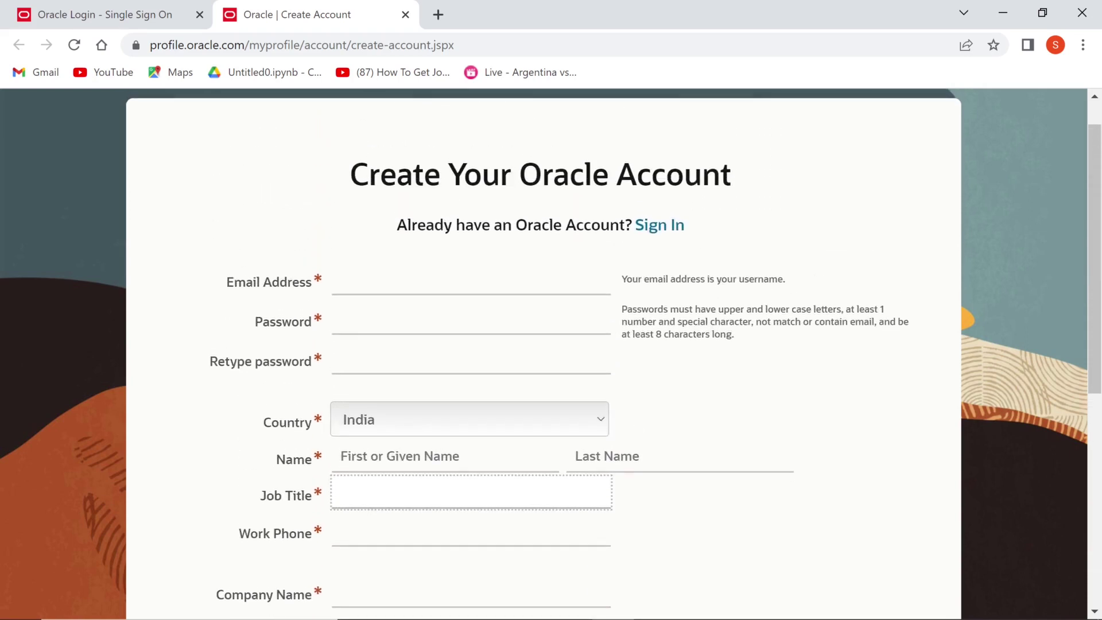
# - Check the WINDOWS.X64 database archive and its extracted folder in Downloads, then return to Chrome
pyautogui.hotkey('alt', 'Tab')
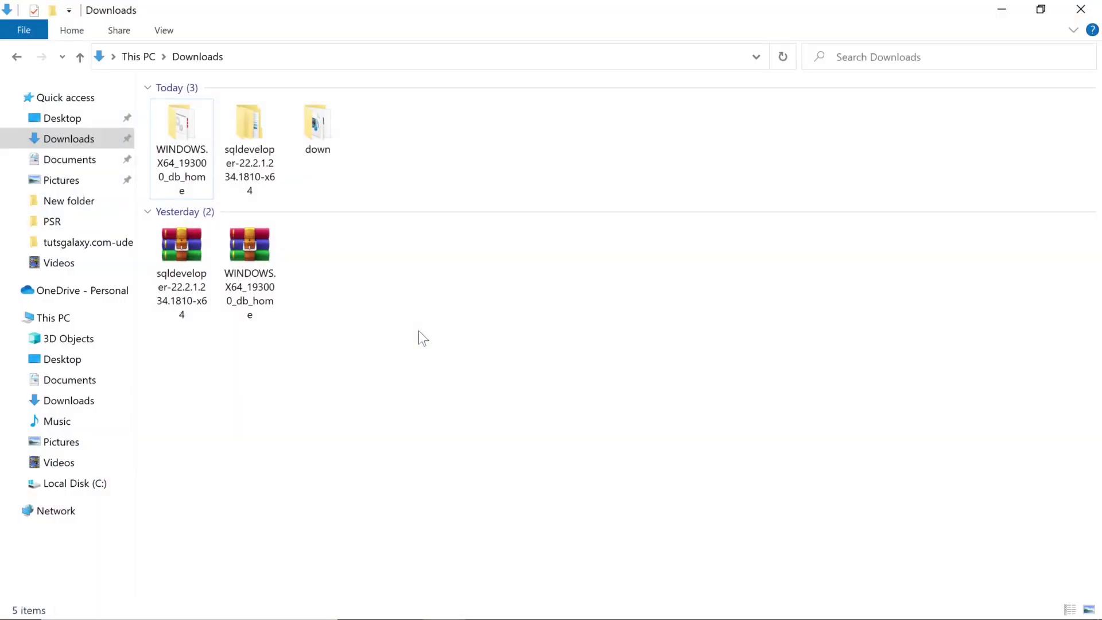
pyautogui.click(273, 273)
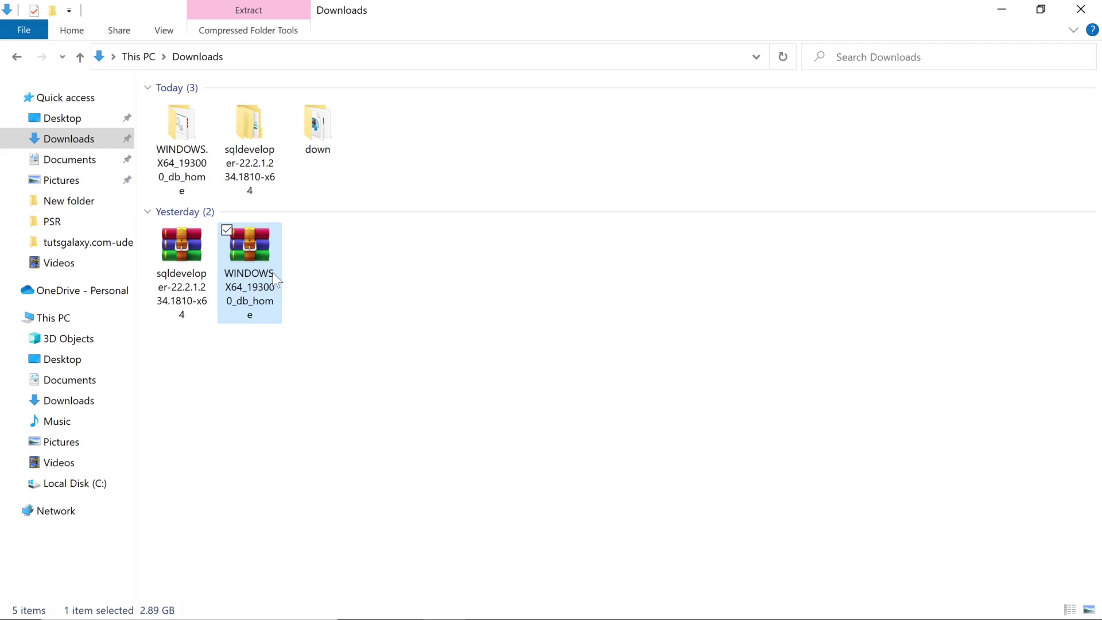
pyautogui.rightClick(273, 273)
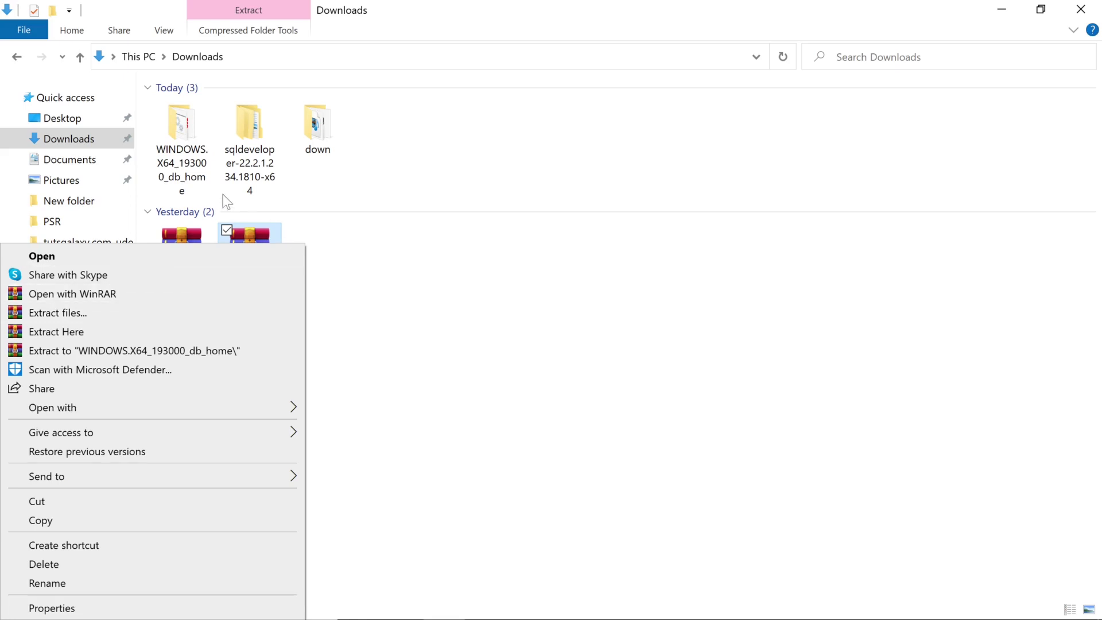
pyautogui.click(200, 159)
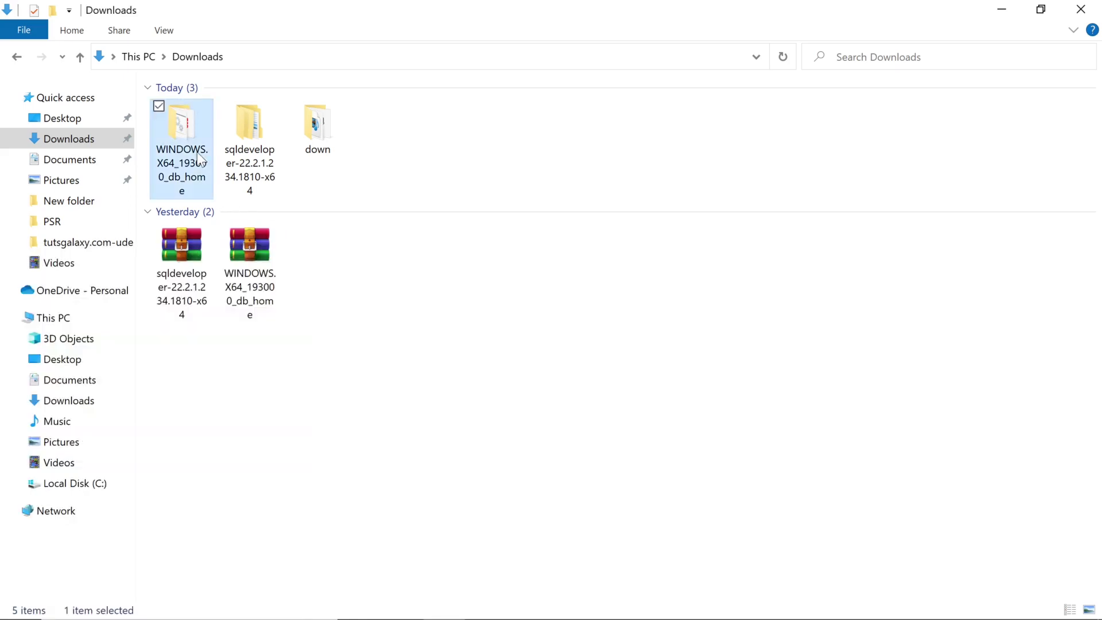
pyautogui.hotkey('alt', 'Tab')
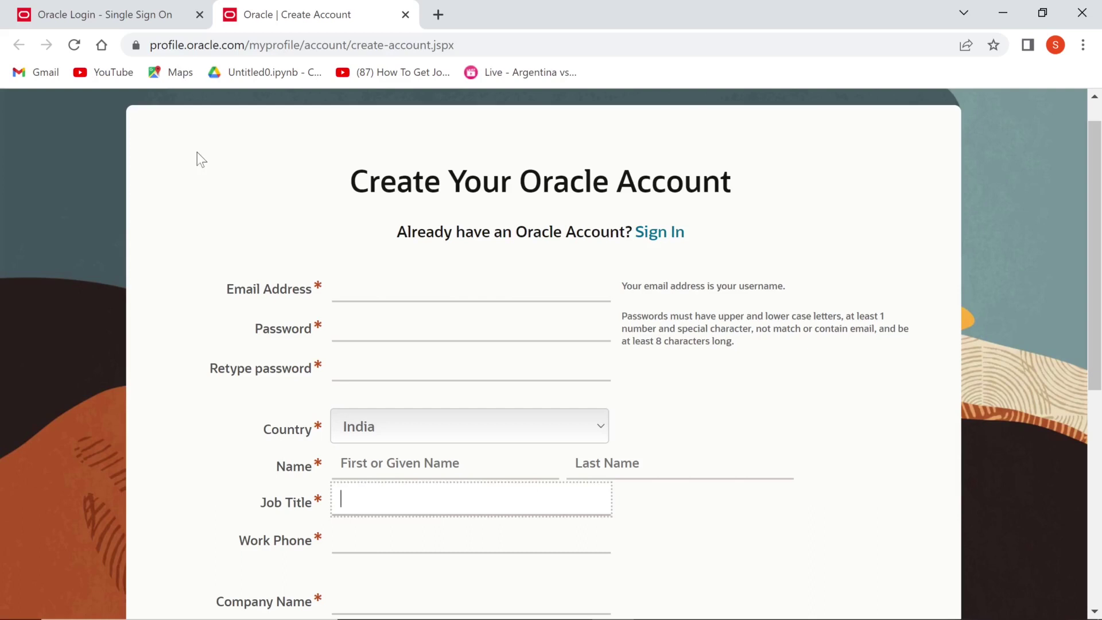
# - Search 'download sql developer' and view the Windows download table on Oracle's SQL Developer Downloads page
pyautogui.click(438, 15)
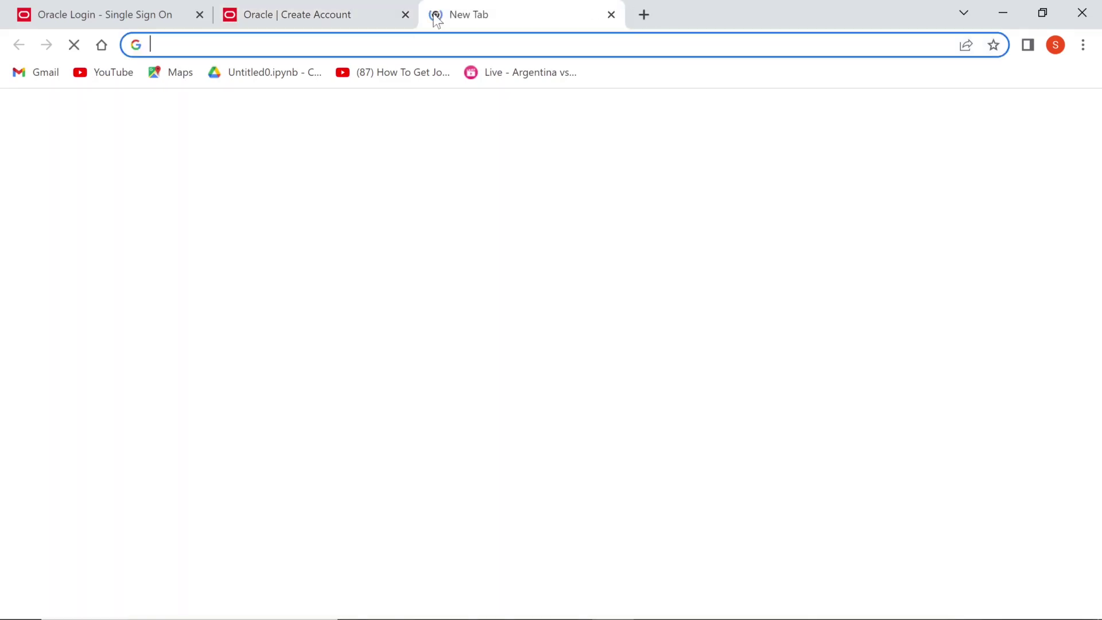
pyautogui.write('download')
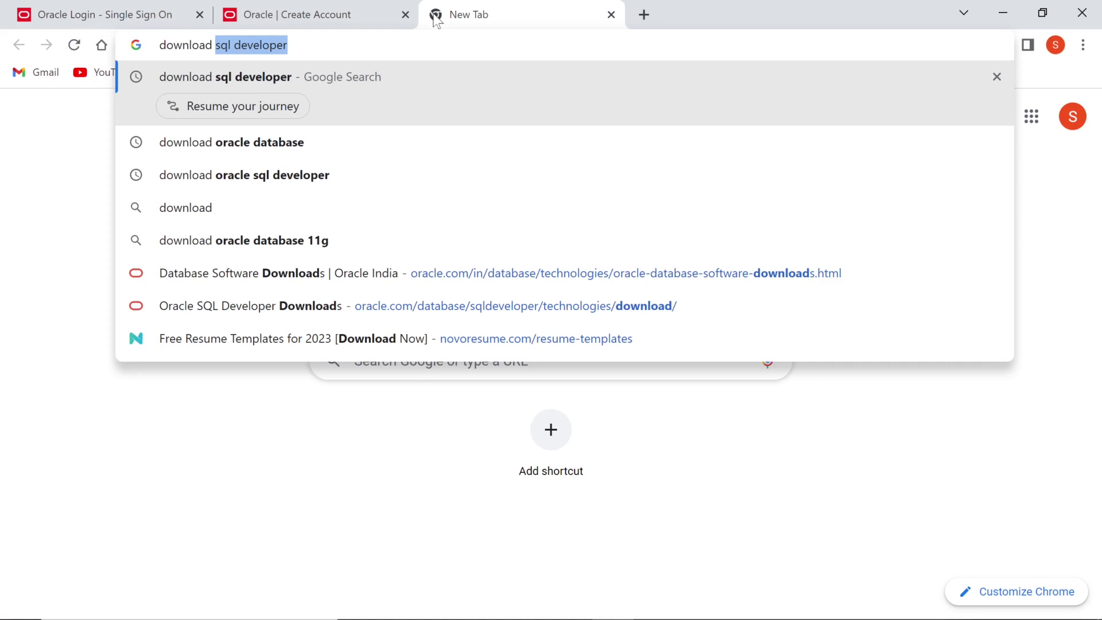
pyautogui.press('Return')
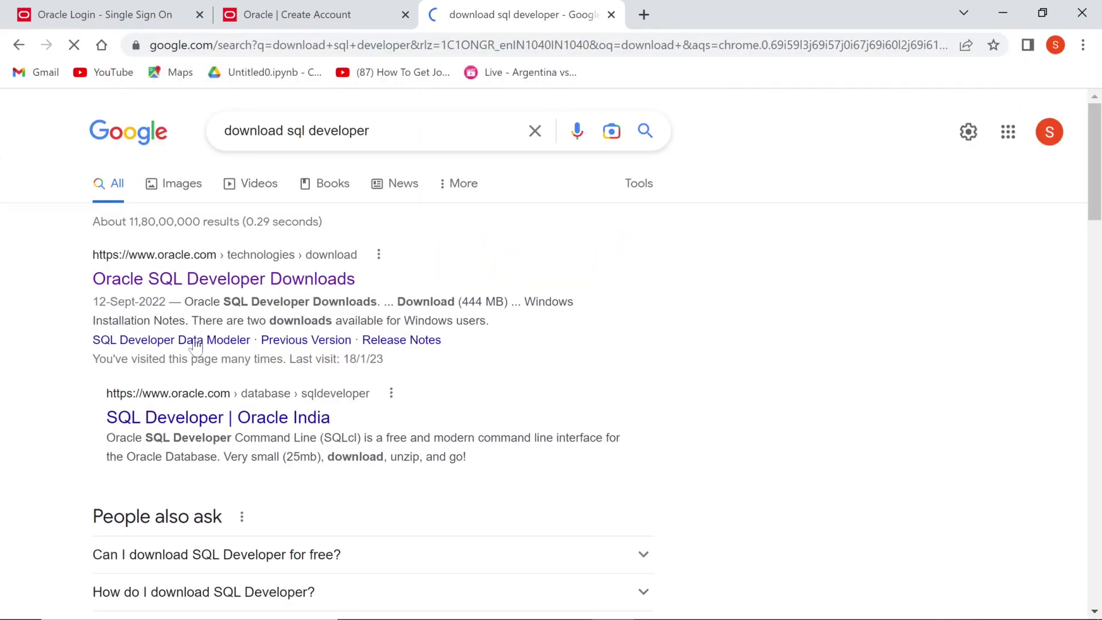
pyautogui.click(205, 285)
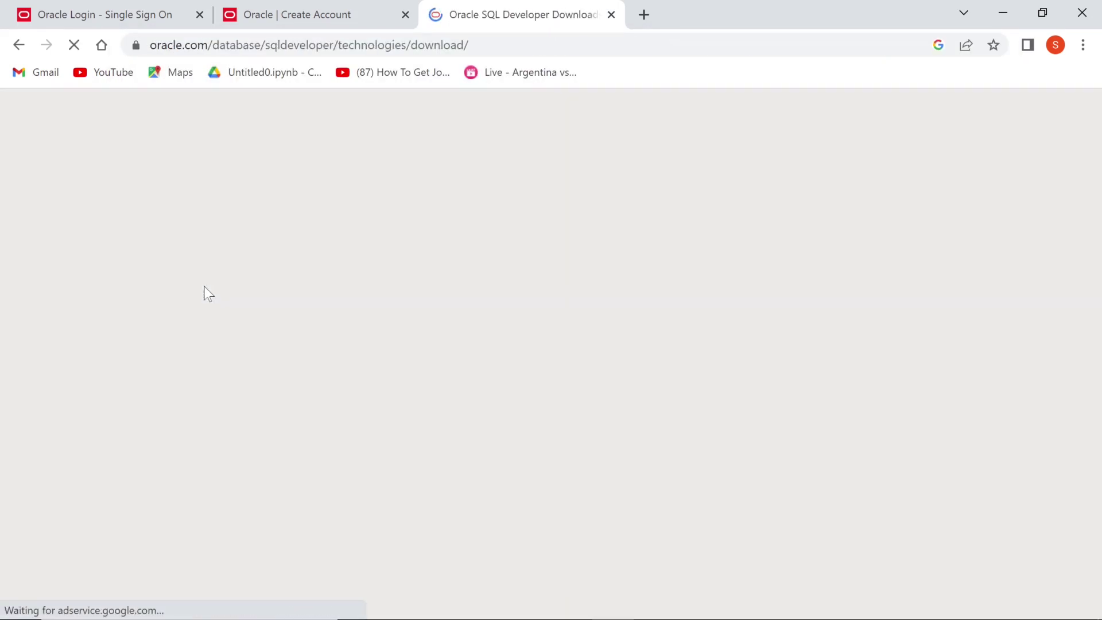
pyautogui.scroll(-3, 363, 502)
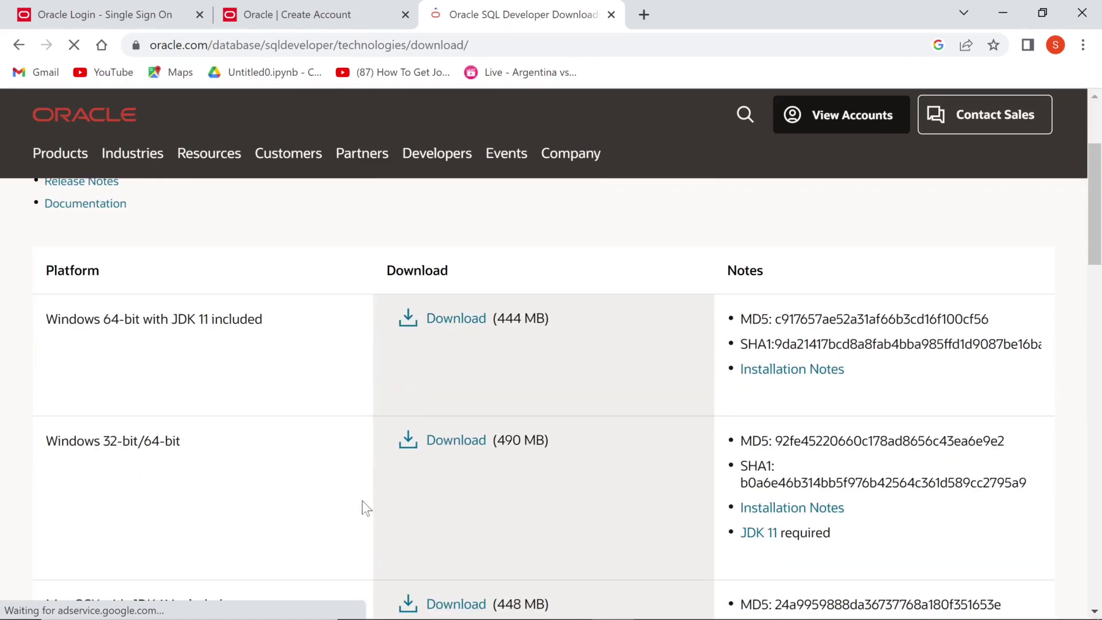
pyautogui.scroll(-4, 362, 501)
pyautogui.scroll(5, 362, 501)
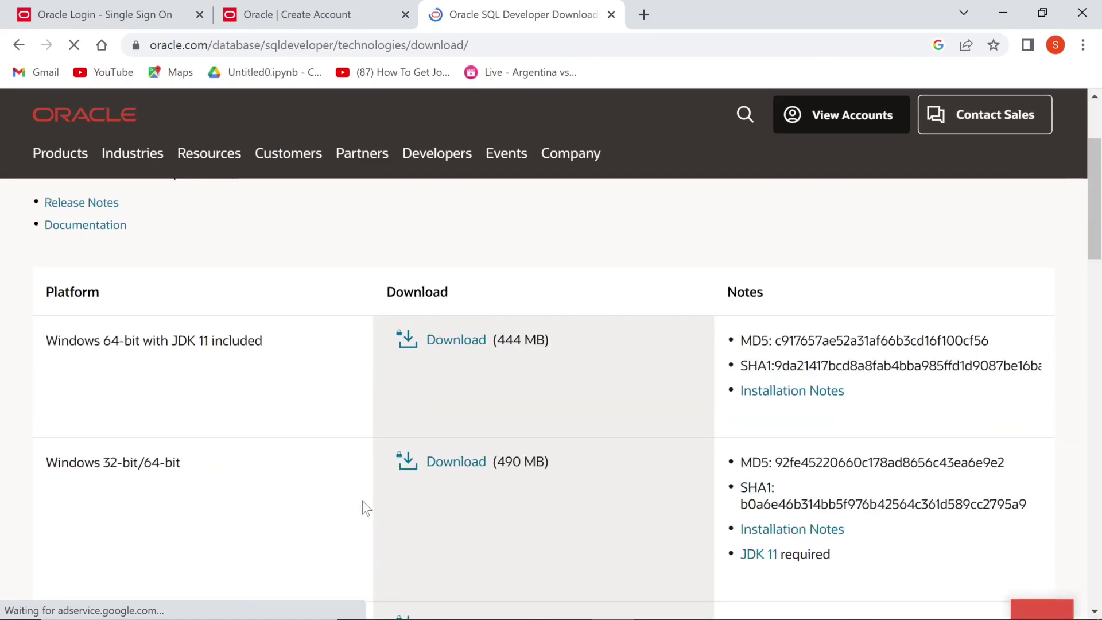
pyautogui.hotkey('alt', 'Tab')
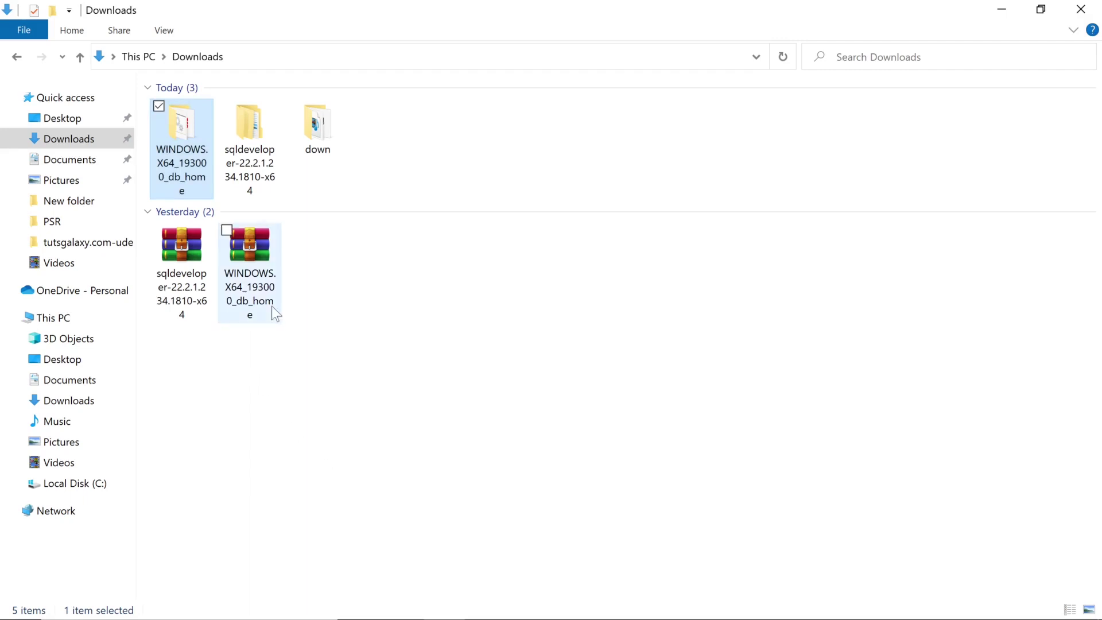
# - Open the WINDOWS.X64_193000_db_home folder and run its setup application
pyautogui.click(196, 294)
pyautogui.click(260, 169)
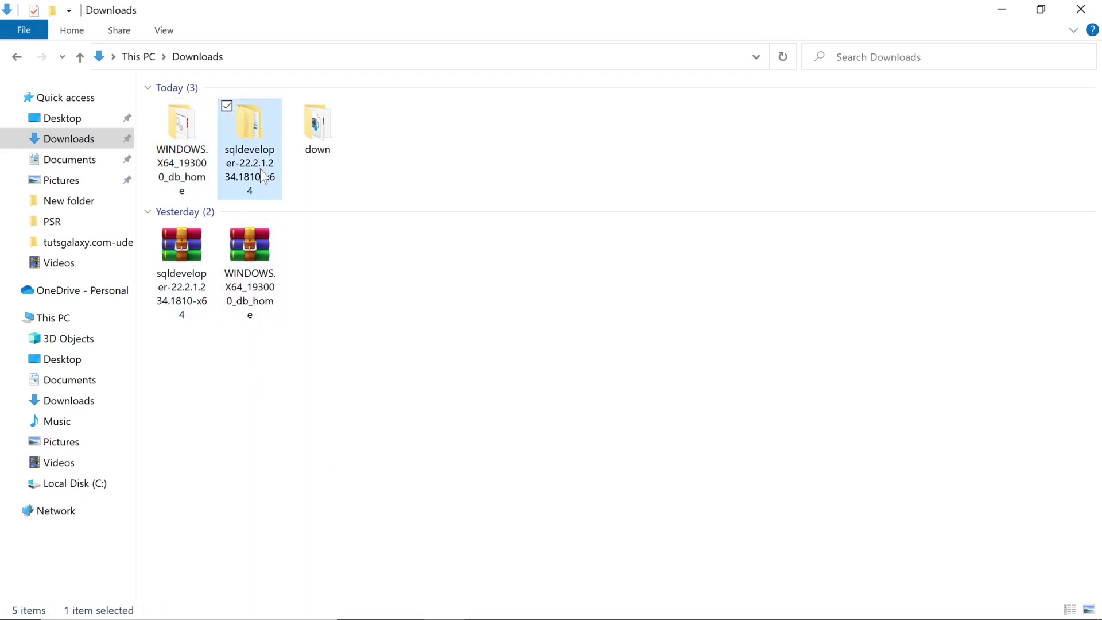
pyautogui.doubleClick(192, 172)
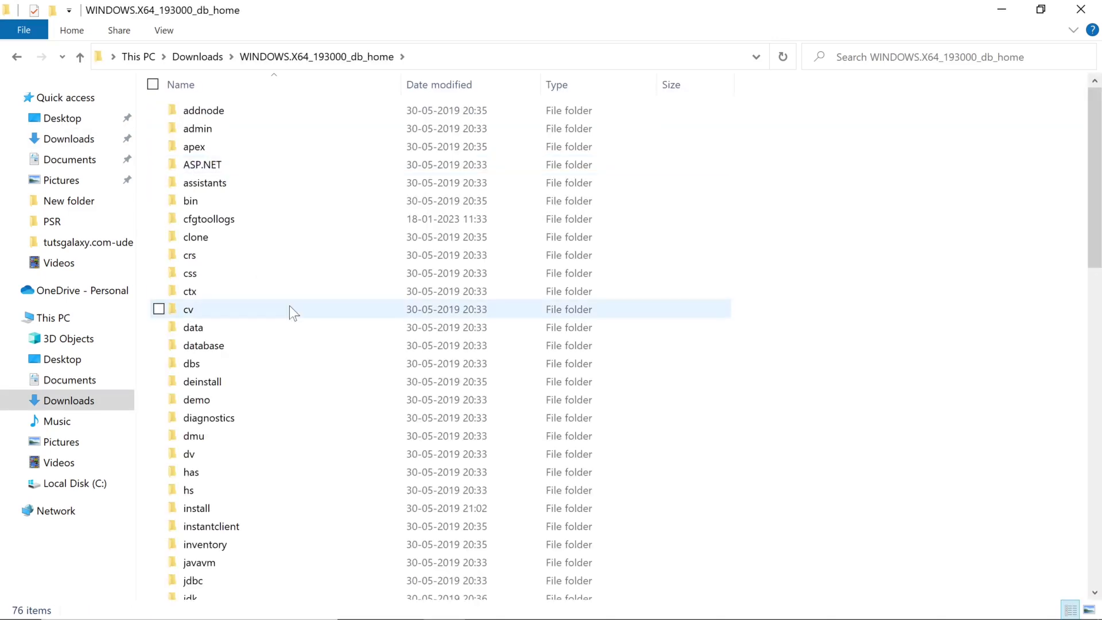
pyautogui.scroll(-16, 289, 305)
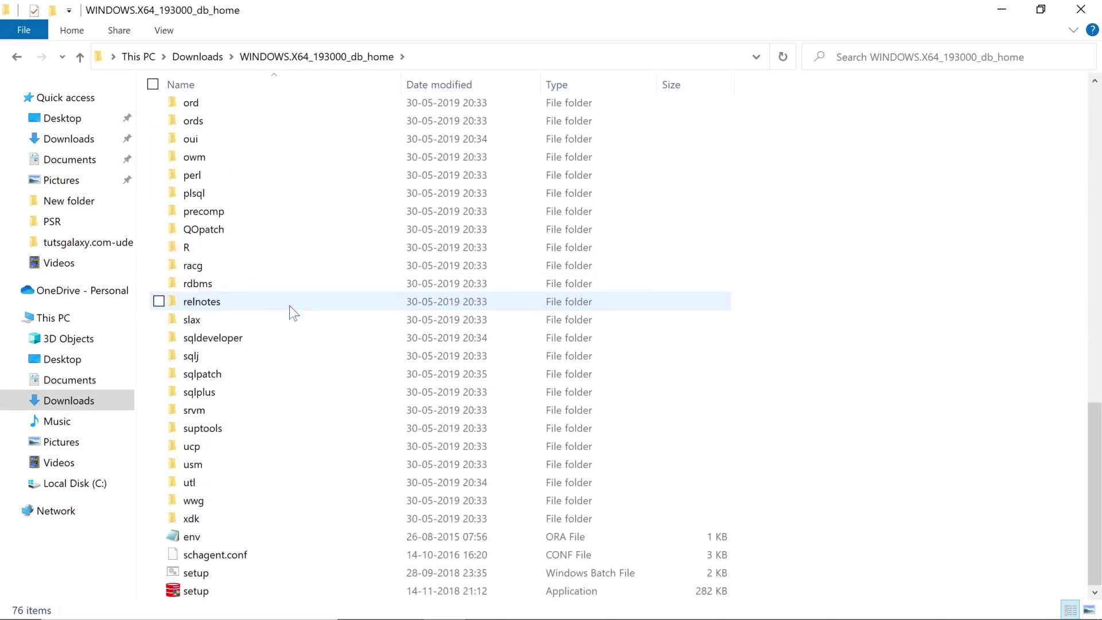
pyautogui.doubleClick(229, 587)
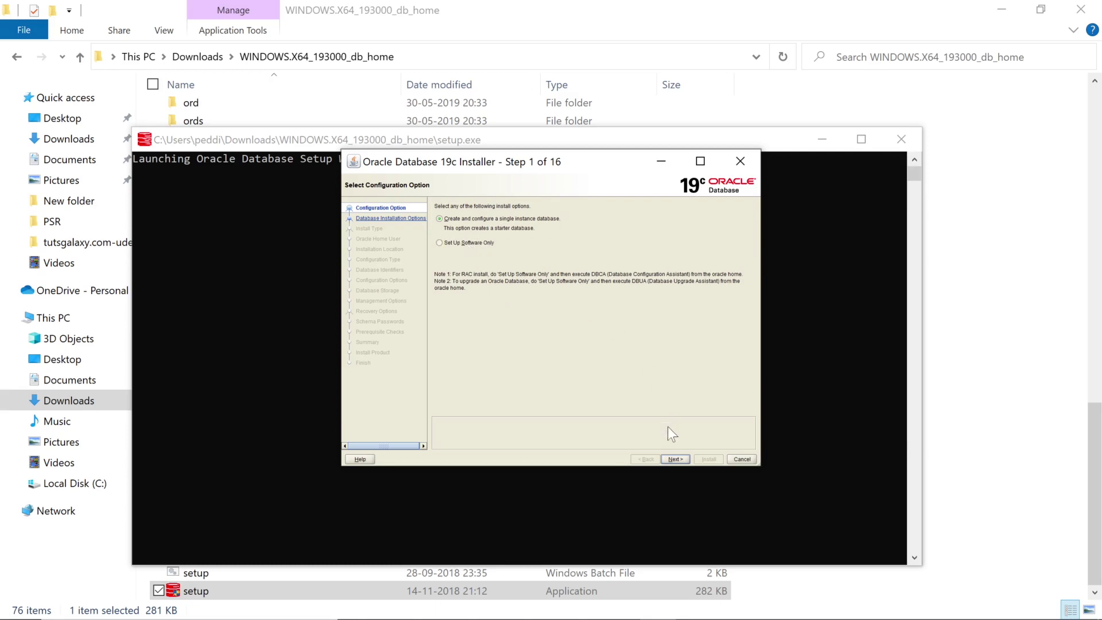
# - Keep the single-instance database and Desktop class, and choose Create New Windows User
pyautogui.click(672, 461)
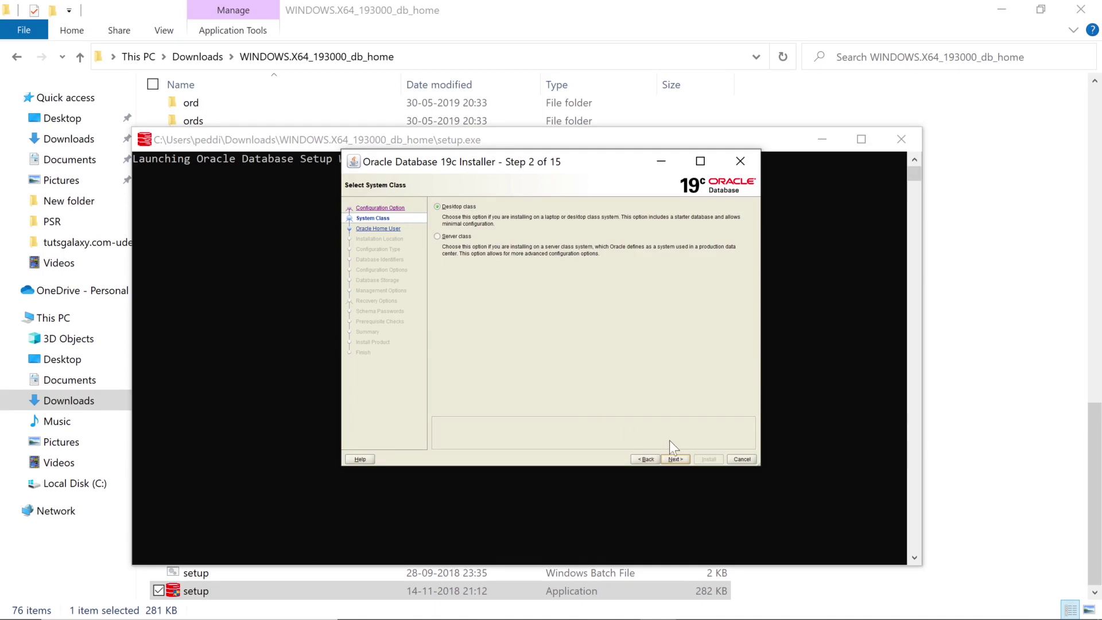
pyautogui.click(674, 459)
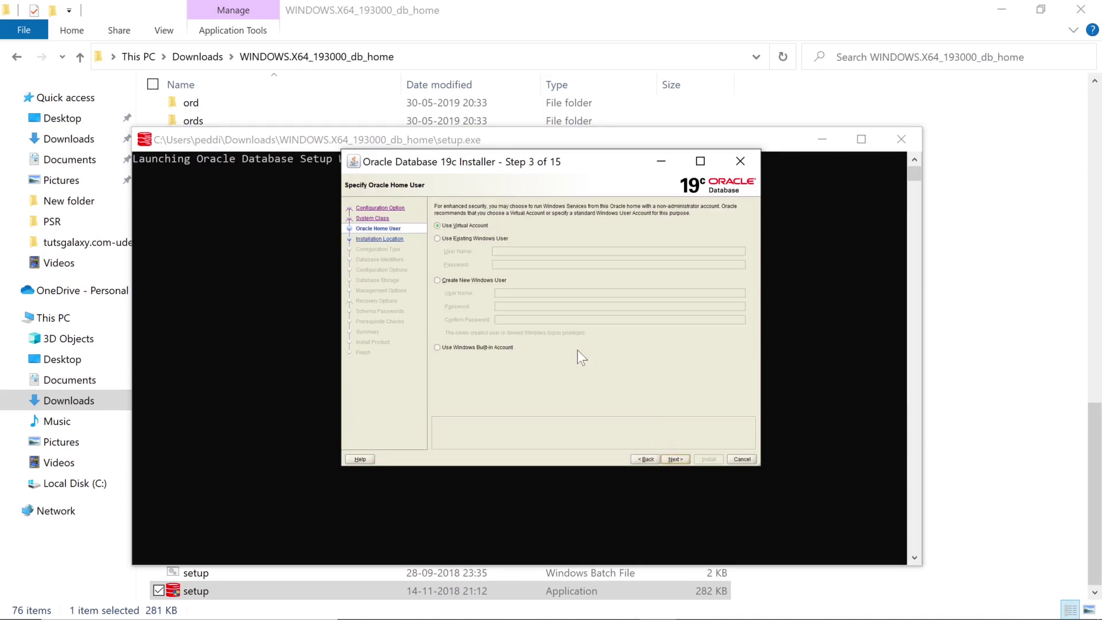
pyautogui.click(481, 237)
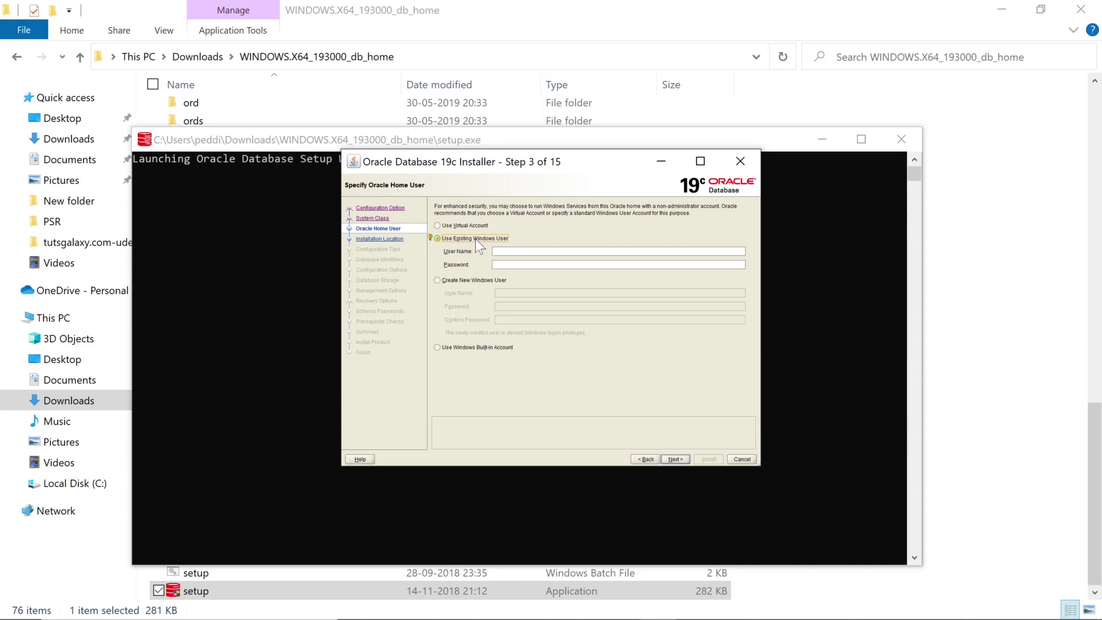
pyautogui.click(463, 280)
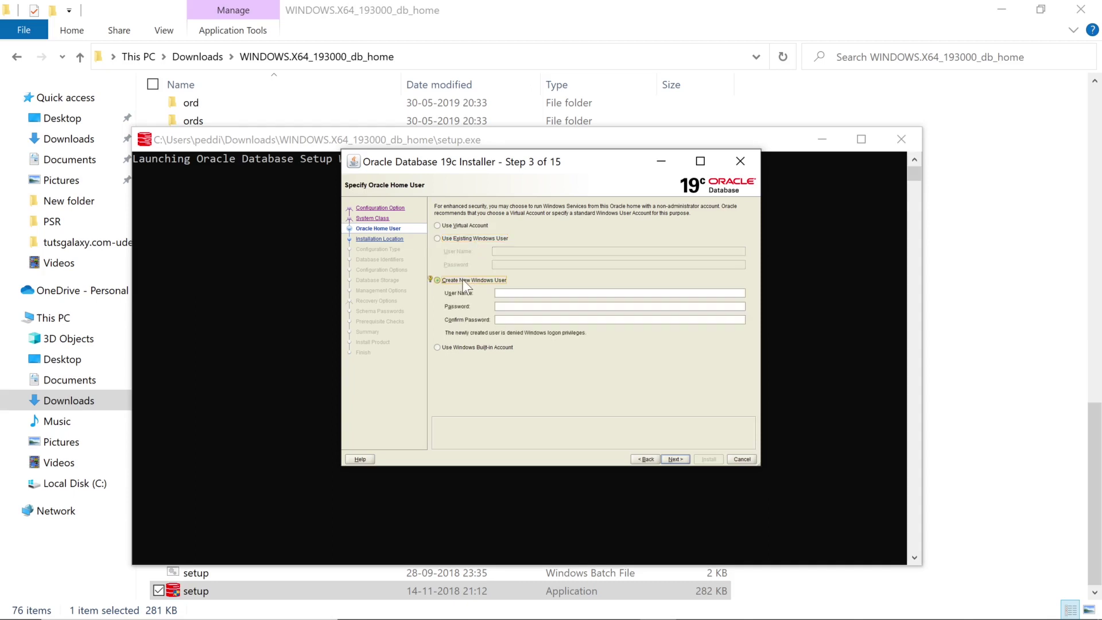
# - Create Windows user 'tech', entering and confirming its password, and continue
pyautogui.click(522, 293)
pyautogui.write('tech')
pyautogui.press('Tab')
pyautogui.write('tech123')
pyautogui.press('Tab')
pyautogui.write('tech123')
pyautogui.click(682, 459)
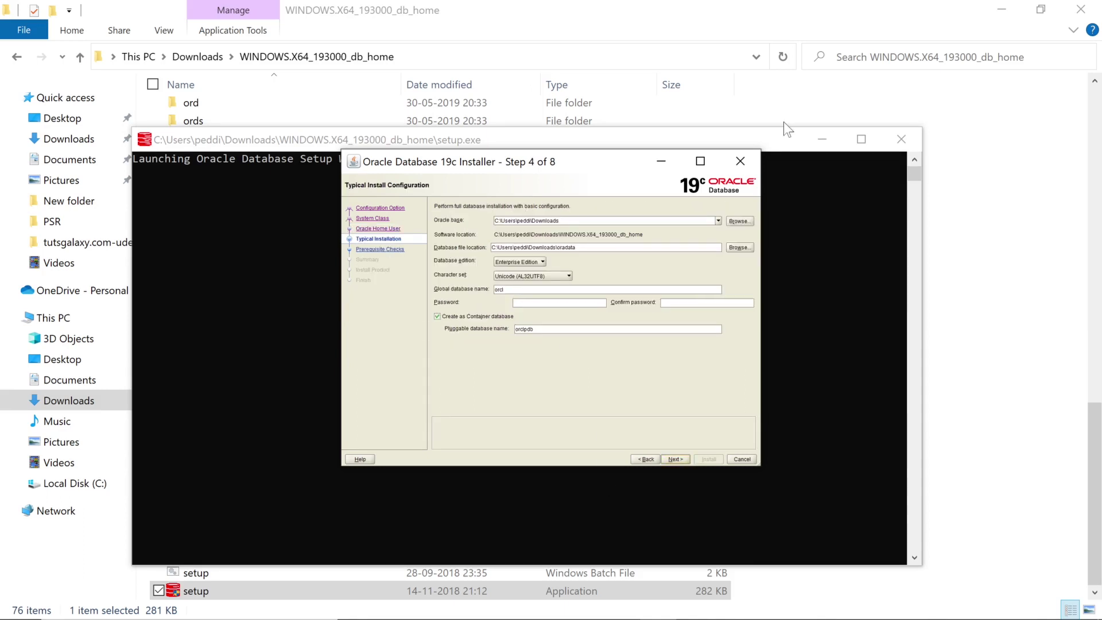
# - Set the Oracle base to C:\Oracle and review the oradata file location and global database name orcl
pyautogui.click(737, 221)
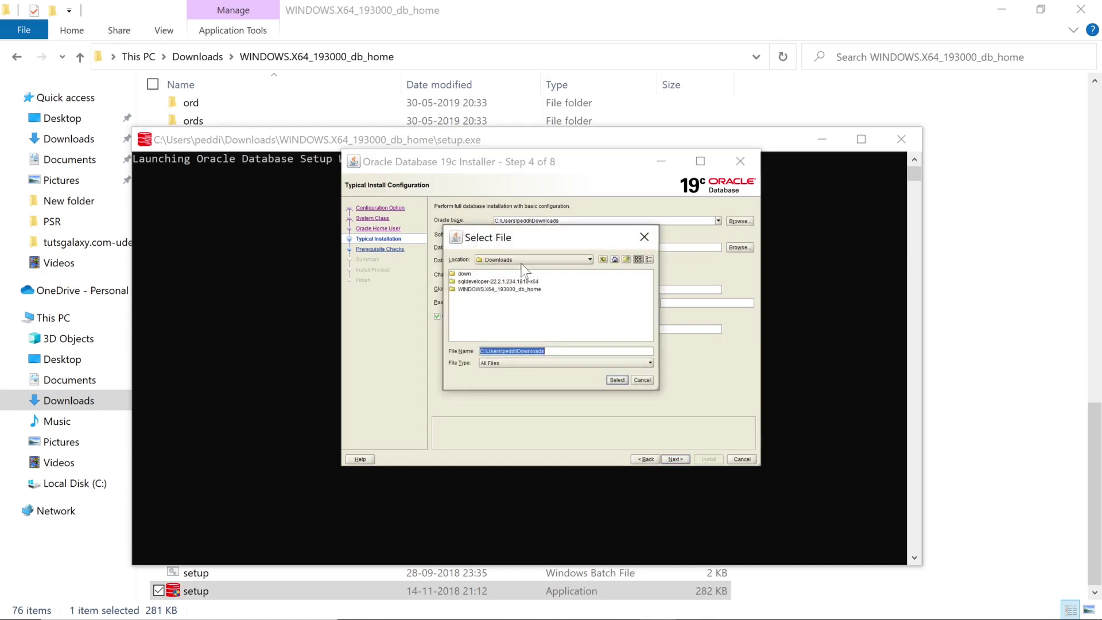
pyautogui.click(521, 261)
pyautogui.click(515, 287)
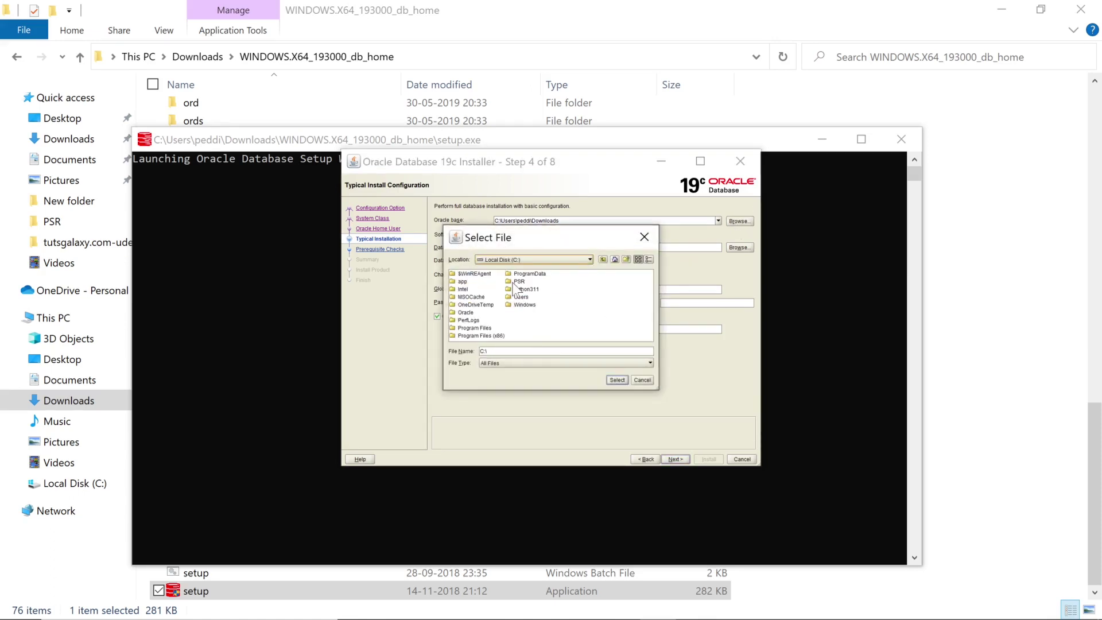
pyautogui.click(466, 312)
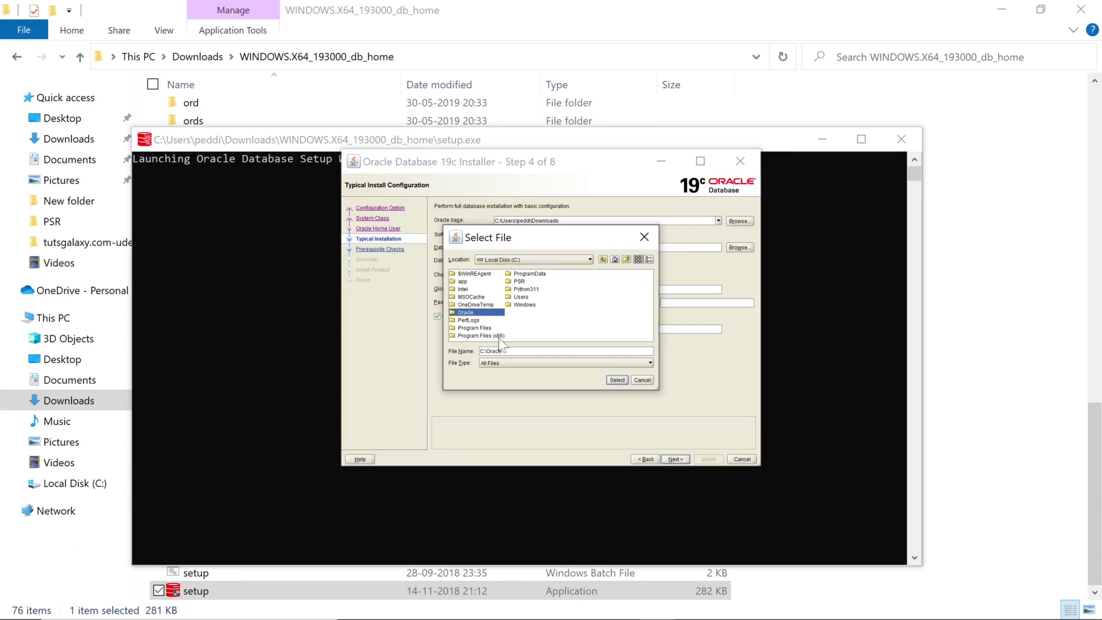
pyautogui.click(618, 380)
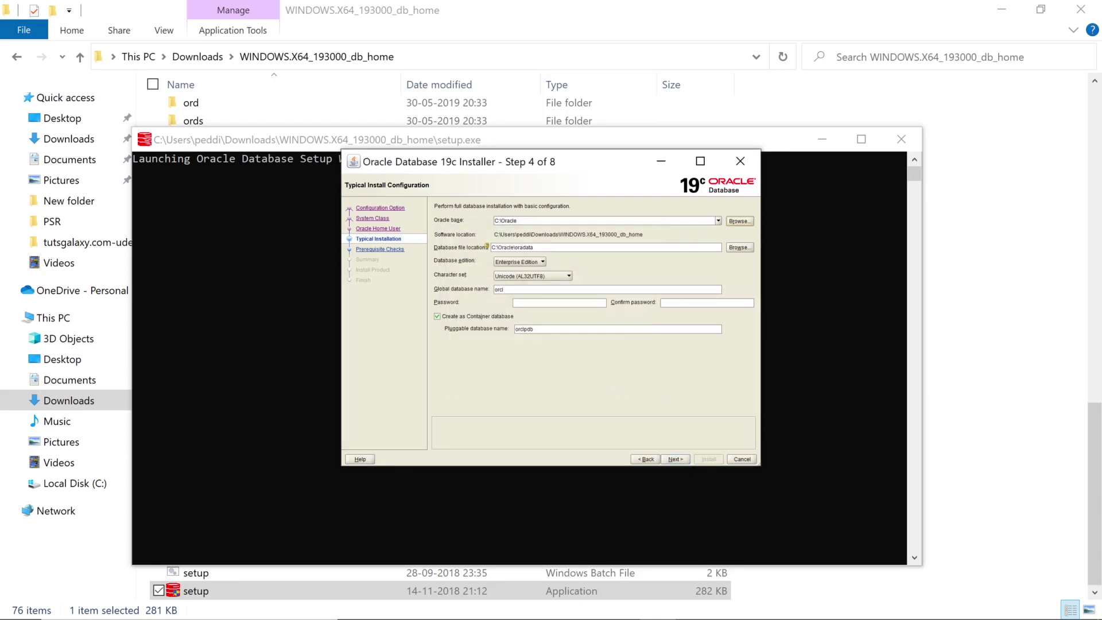
pyautogui.doubleClick(506, 247)
pyautogui.doubleClick(524, 248)
pyautogui.click(513, 288)
pyautogui.doubleClick(499, 290)
# - Enter and confirm the admin password, clear Create as Container database, and continue
pyautogui.press('Tab')
pyautogui.write('o')
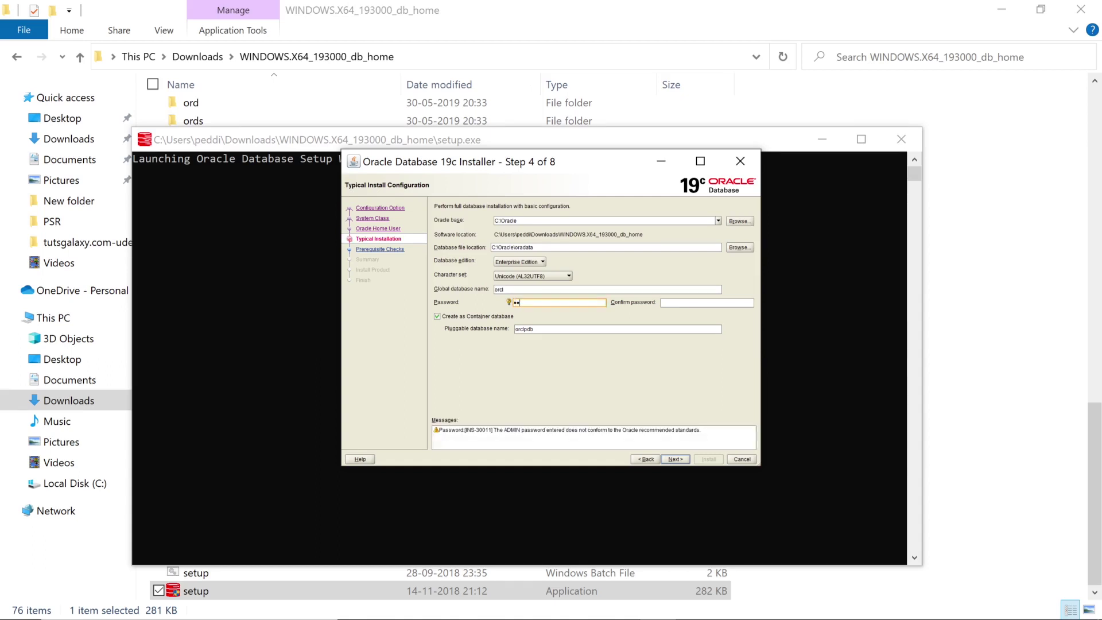
pyautogui.press('Tab')
pyautogui.write('o')
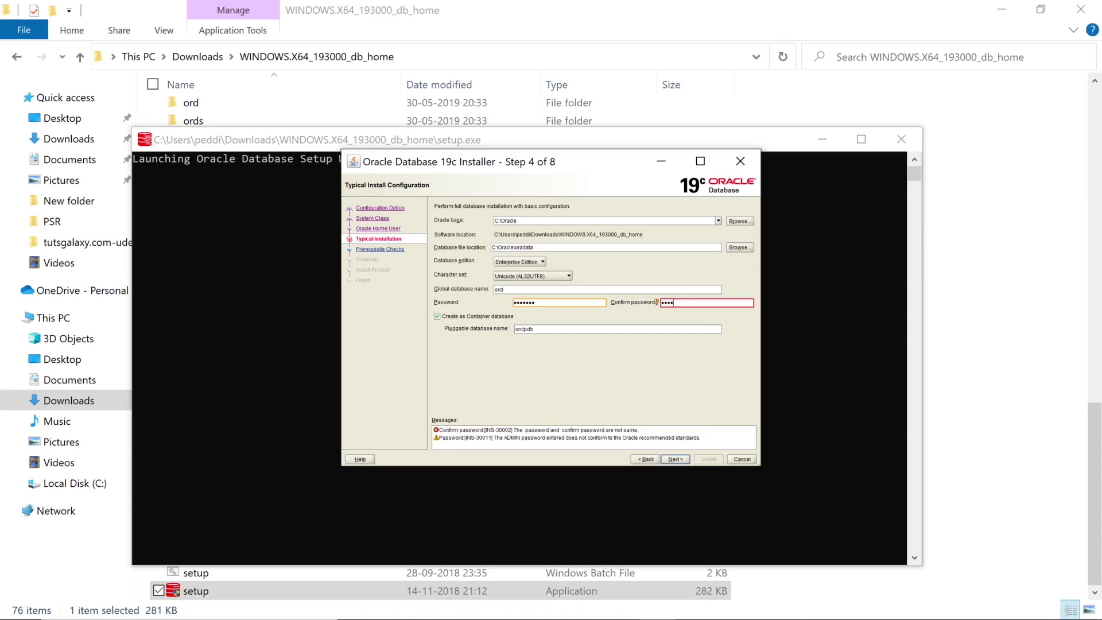
pyautogui.write('1')
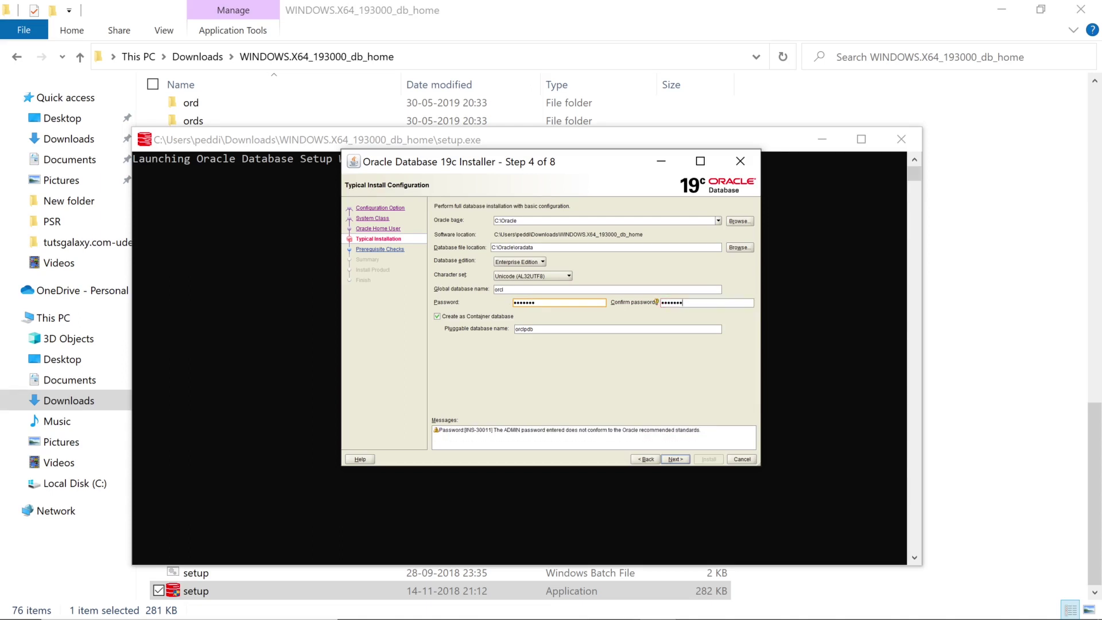
pyautogui.click(464, 319)
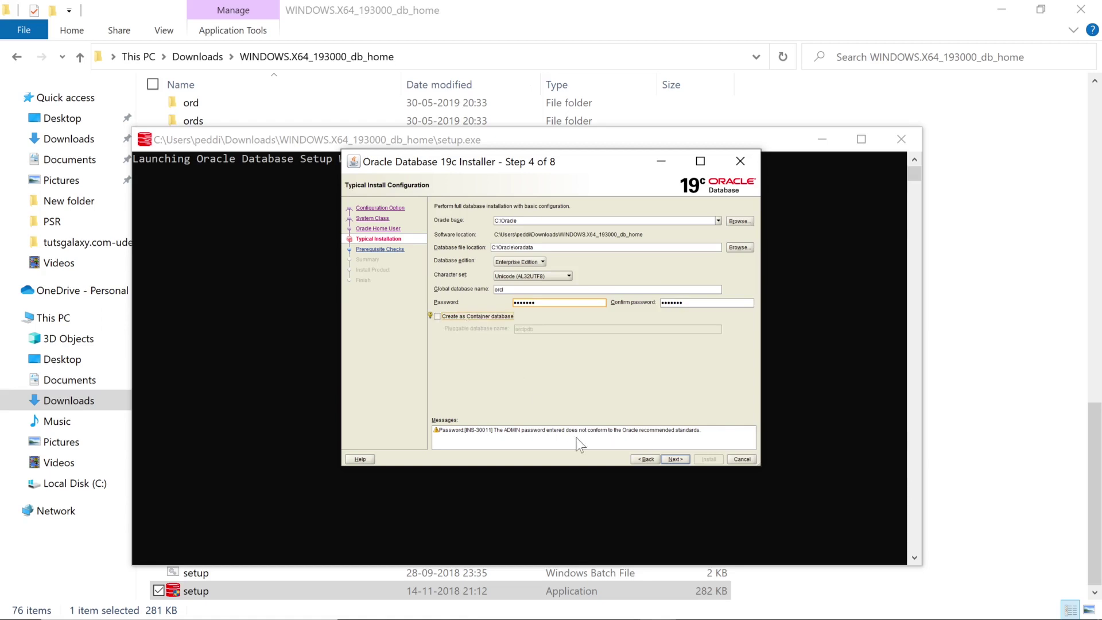
pyautogui.click(683, 458)
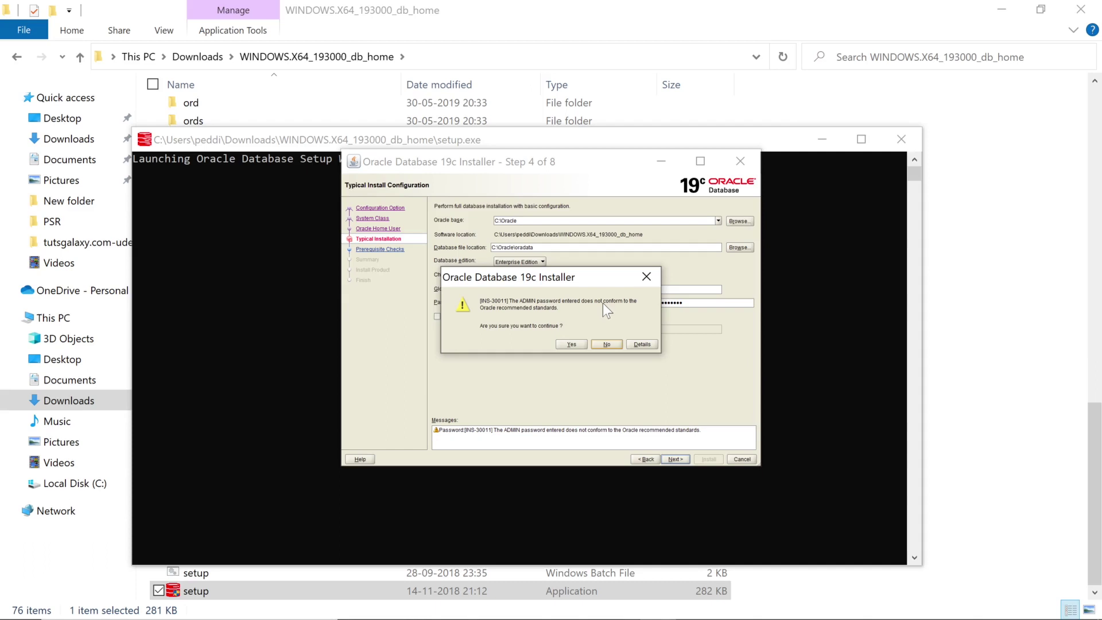
# - Accept the non-conforming password warning and install the database until configuration succeeds
pyautogui.click(566, 342)
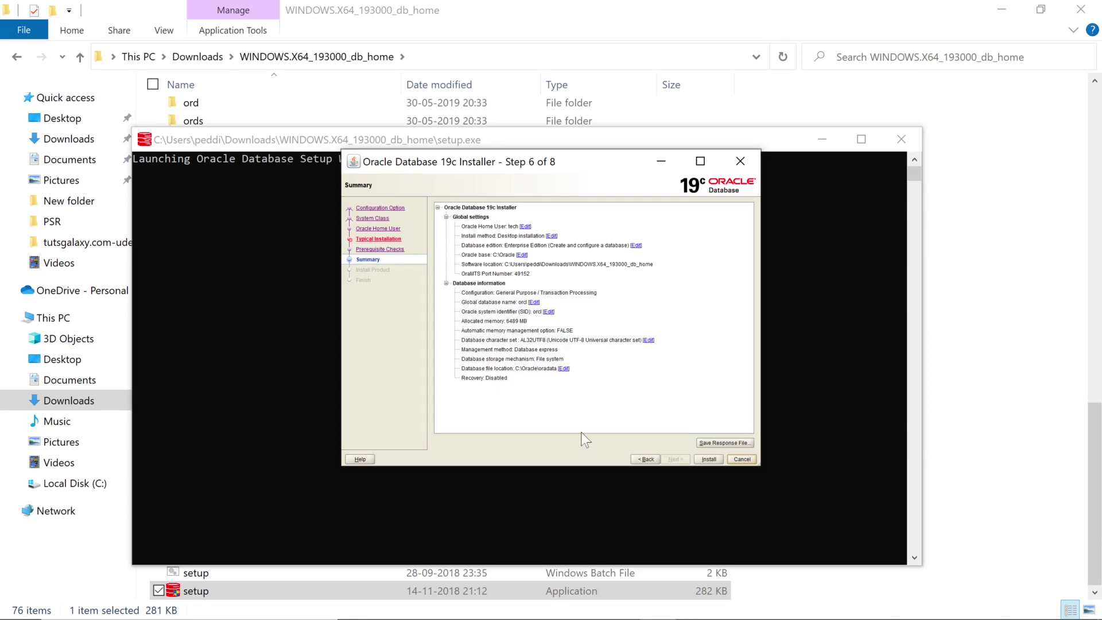
pyautogui.click(708, 459)
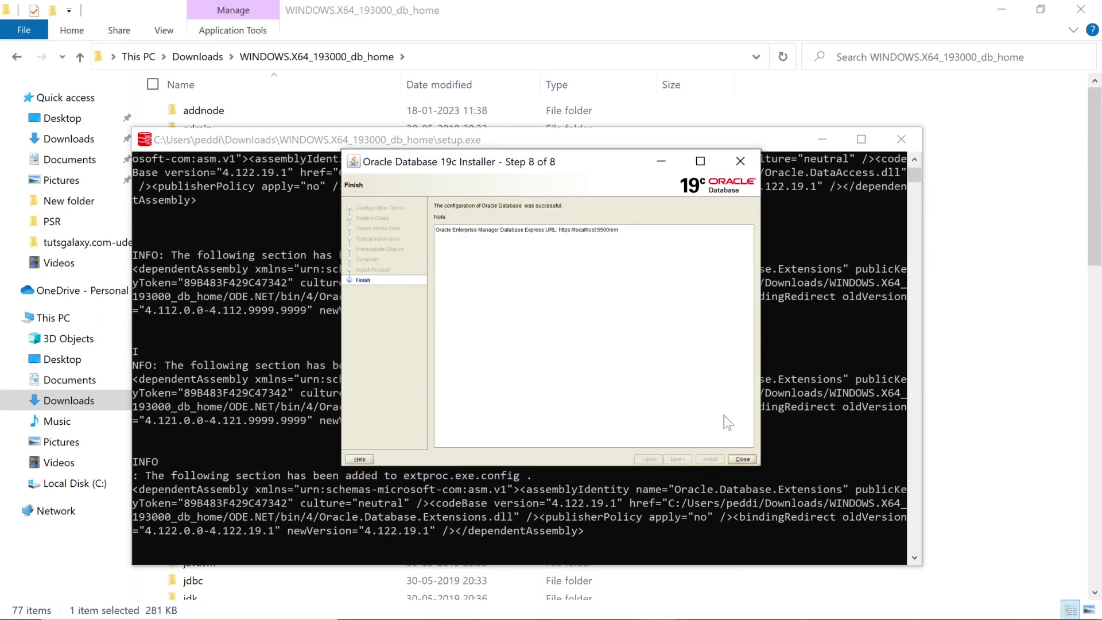
# - Close the finished installer and launch SQL Plus from Windows search
pyautogui.click(742, 459)
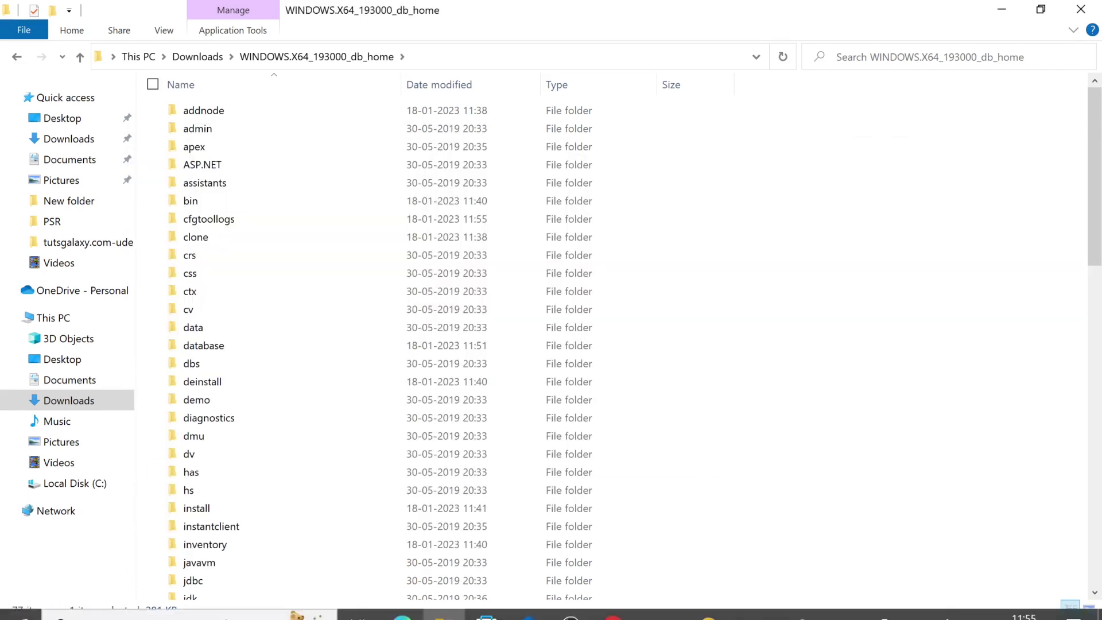
pyautogui.press('super+s')
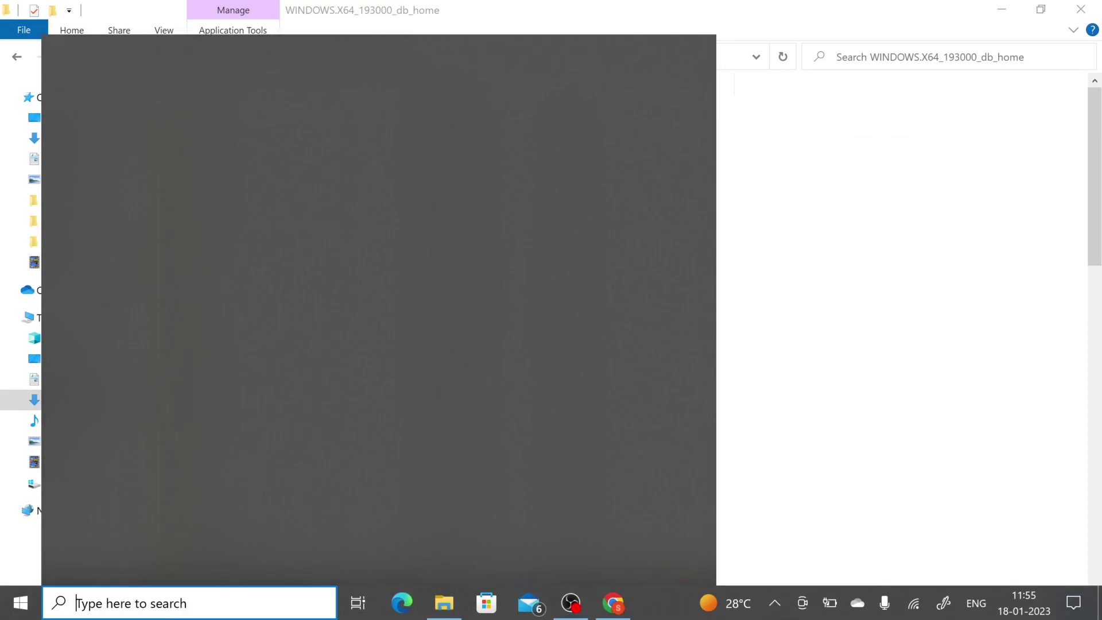
pyautogui.write('sql')
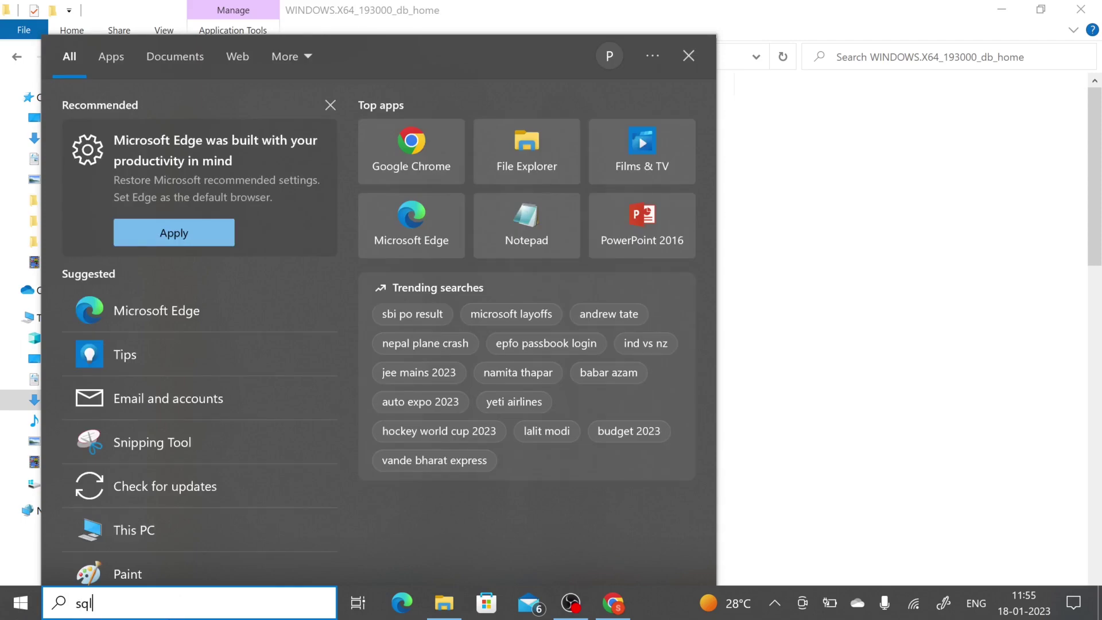
pyautogui.press('Return')
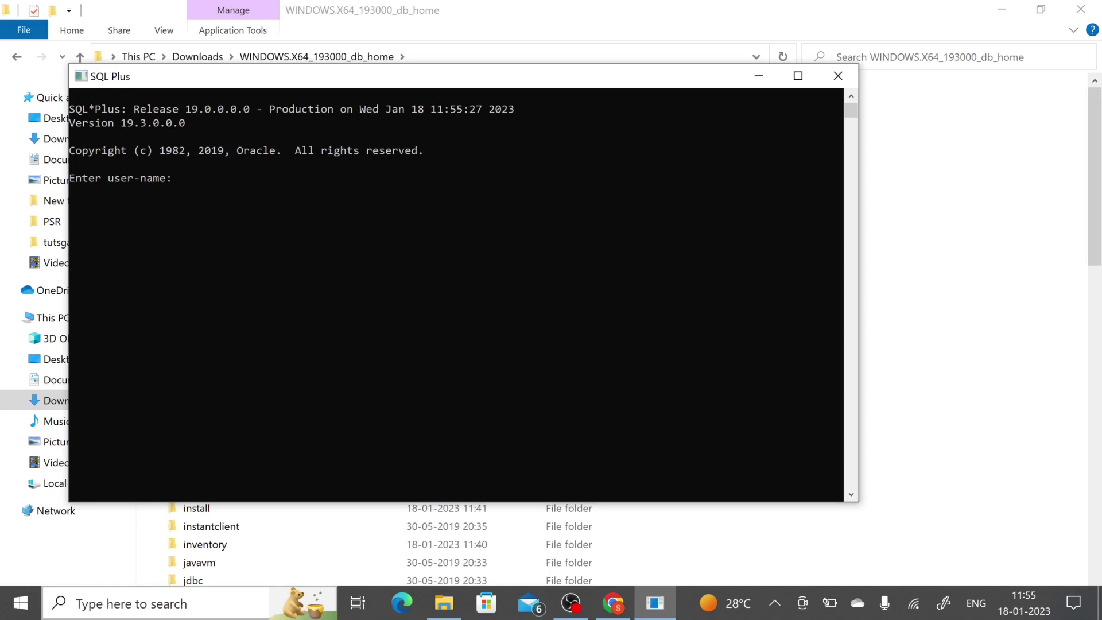
# - Log in as 'sys as sysdba' and run 'select * from tab;'
pyautogui.write('sys as sysdba')
pyautogui.press('Return')
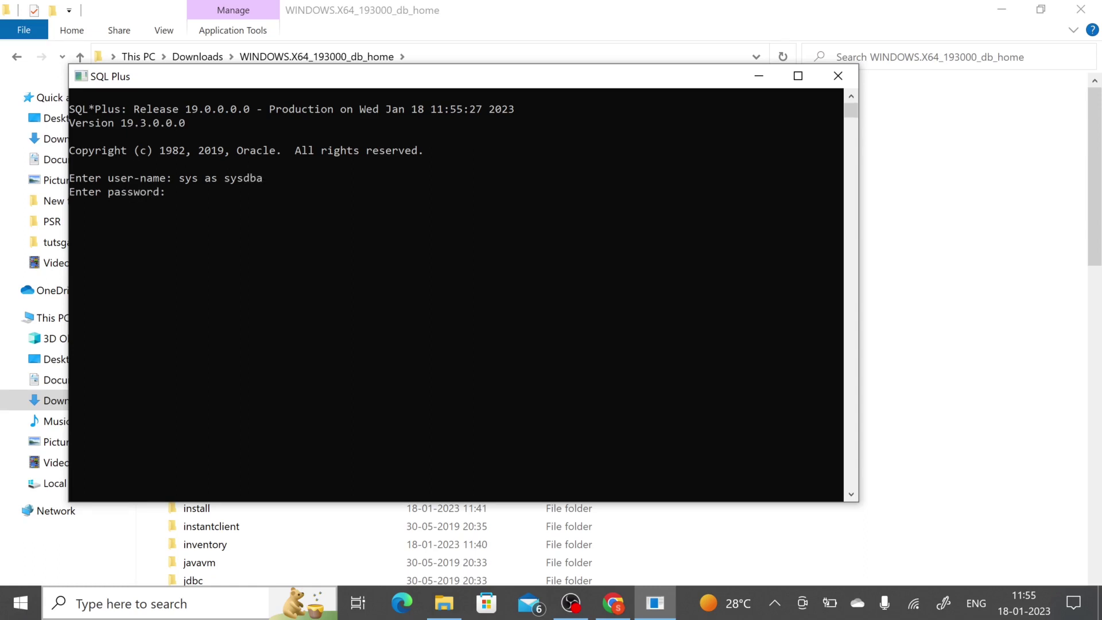
pyautogui.press('Return')
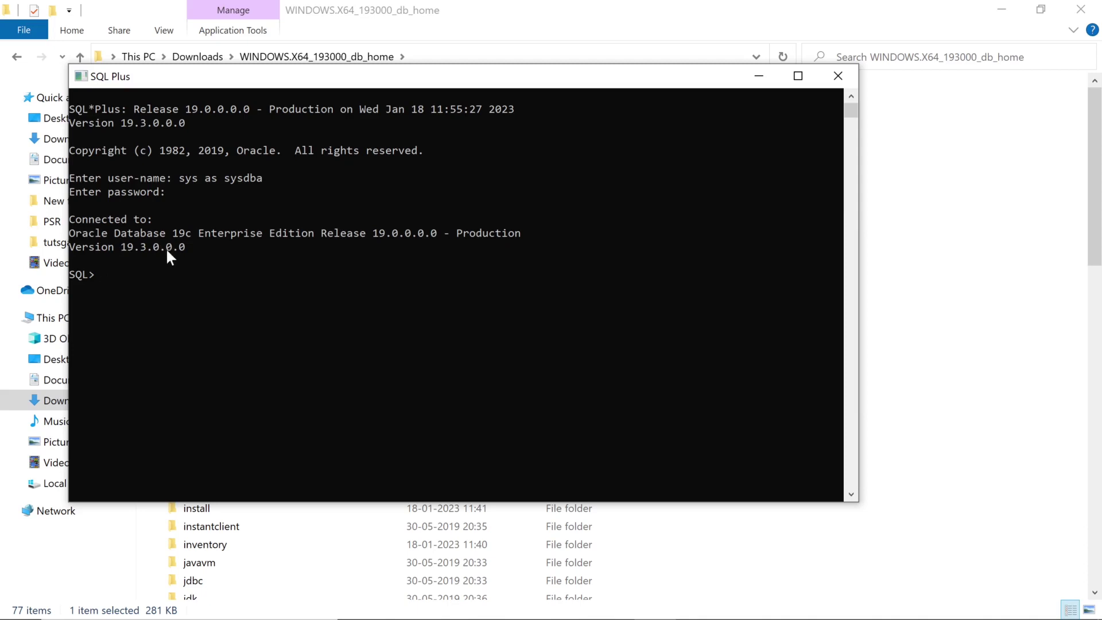
pyautogui.write('select * from tab;')
pyautogui.press('Return')
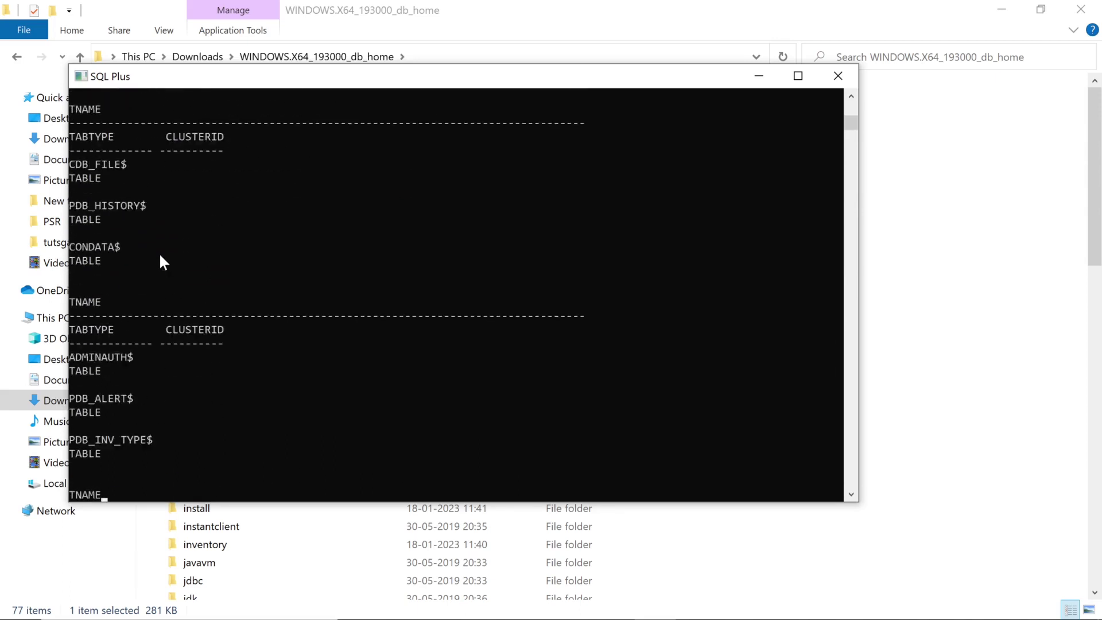
# - Move the extracted sqldeveloper folder from Downloads into C:\Oracle
pyautogui.click(750, 78)
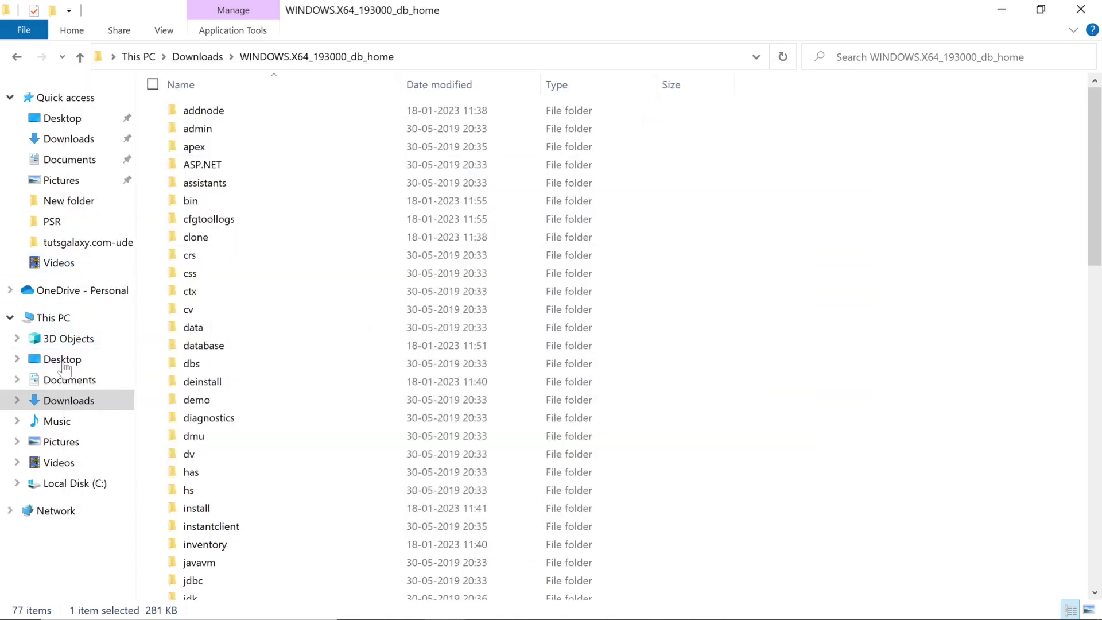
pyautogui.click(62, 399)
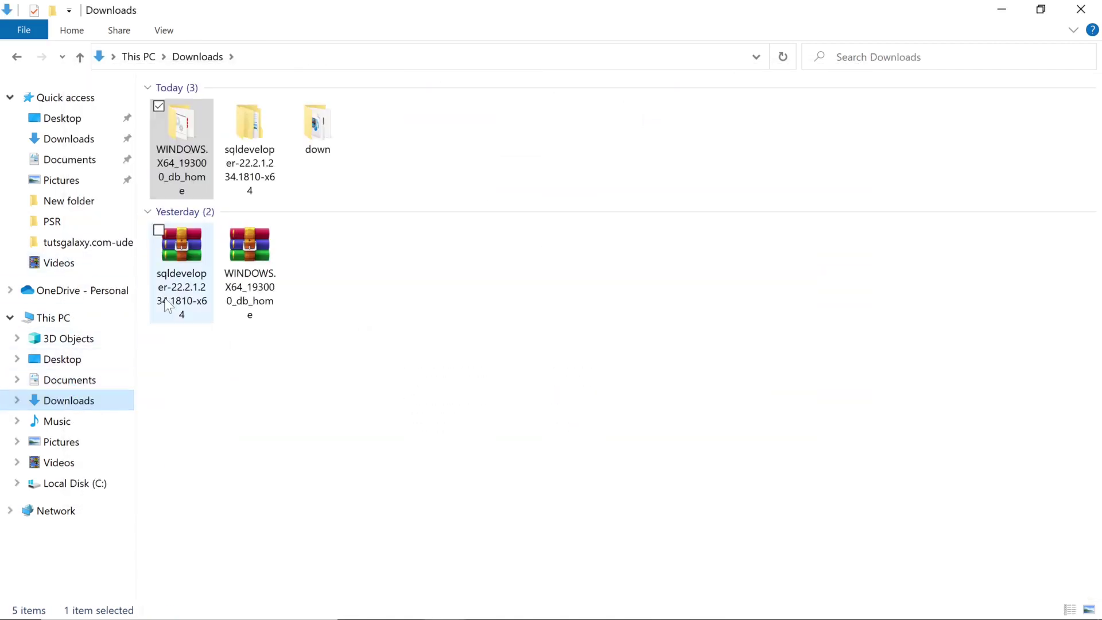
pyautogui.click(248, 143)
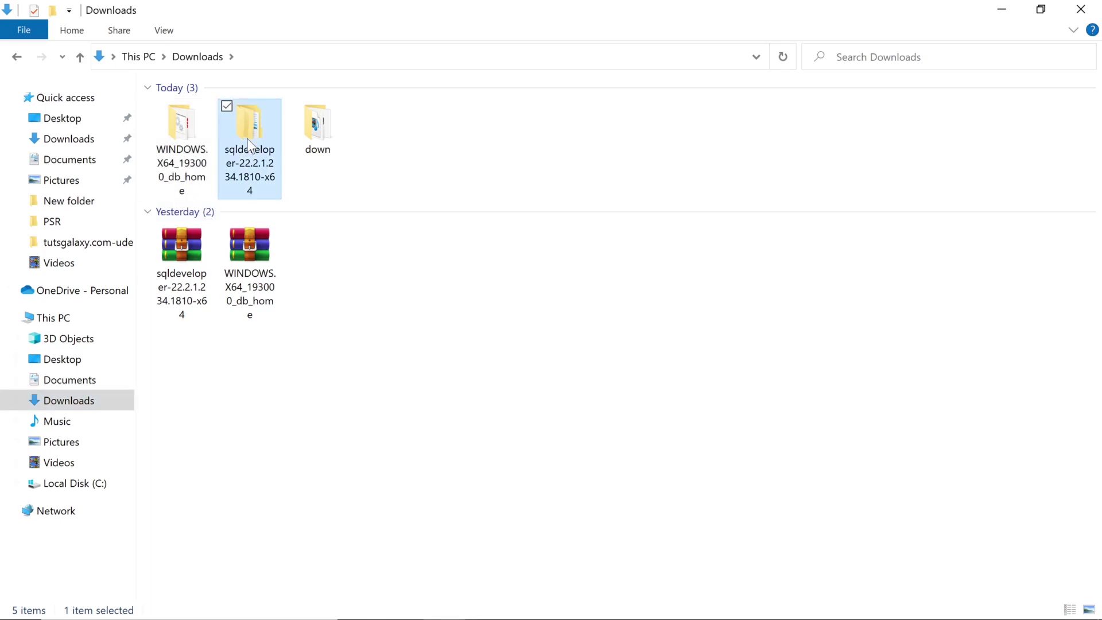
pyautogui.hotkey('ctrl', 'x')
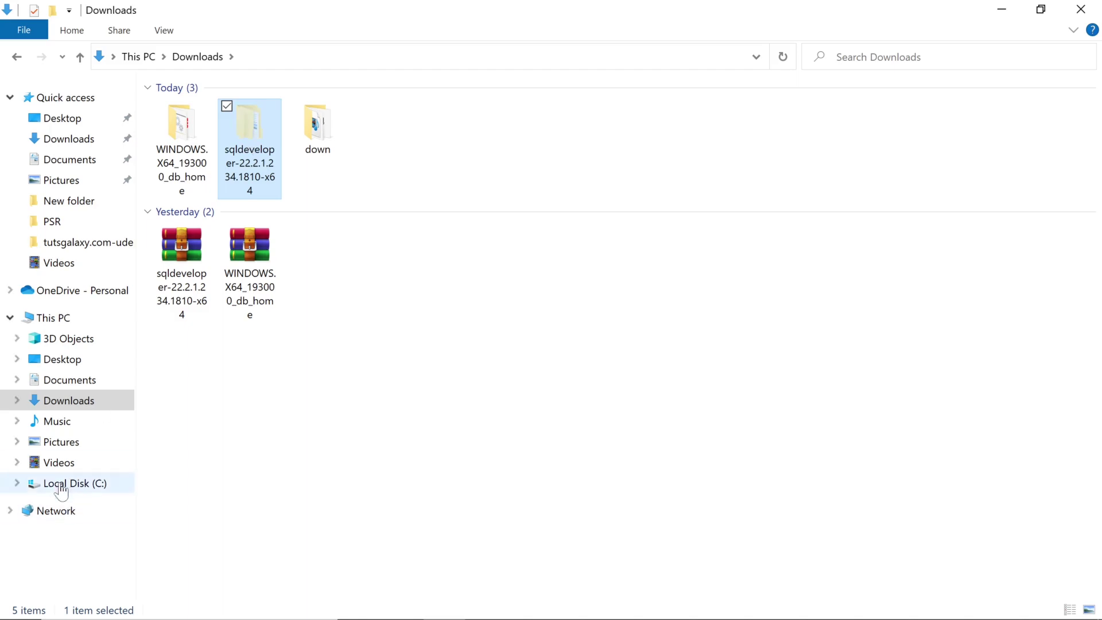
pyautogui.click(60, 484)
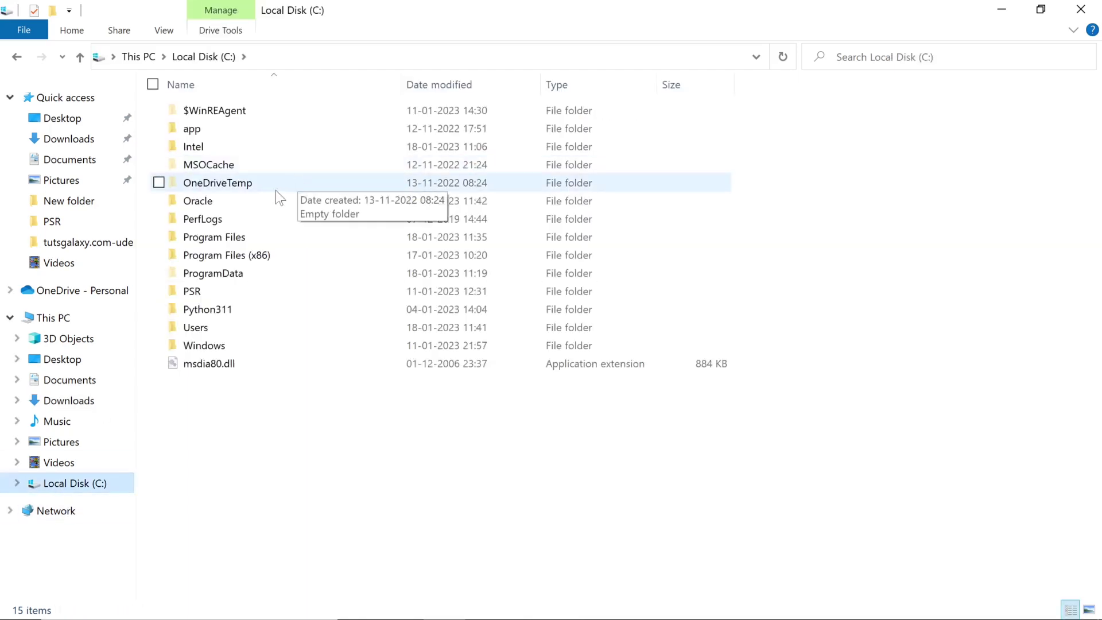
pyautogui.doubleClick(268, 201)
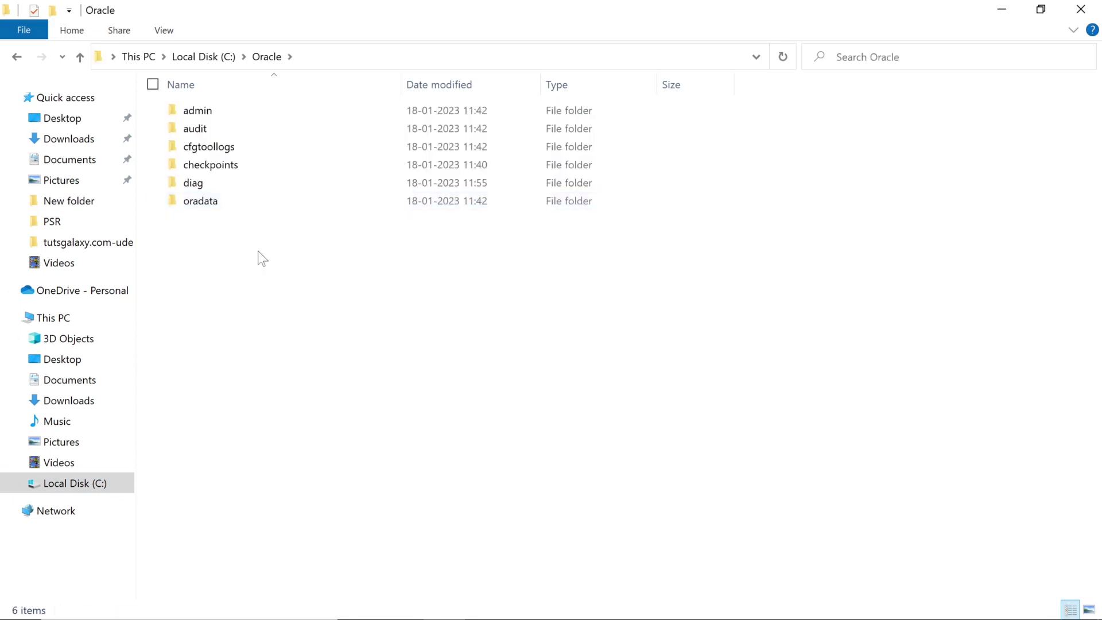
pyautogui.hotkey('ctrl', 'v')
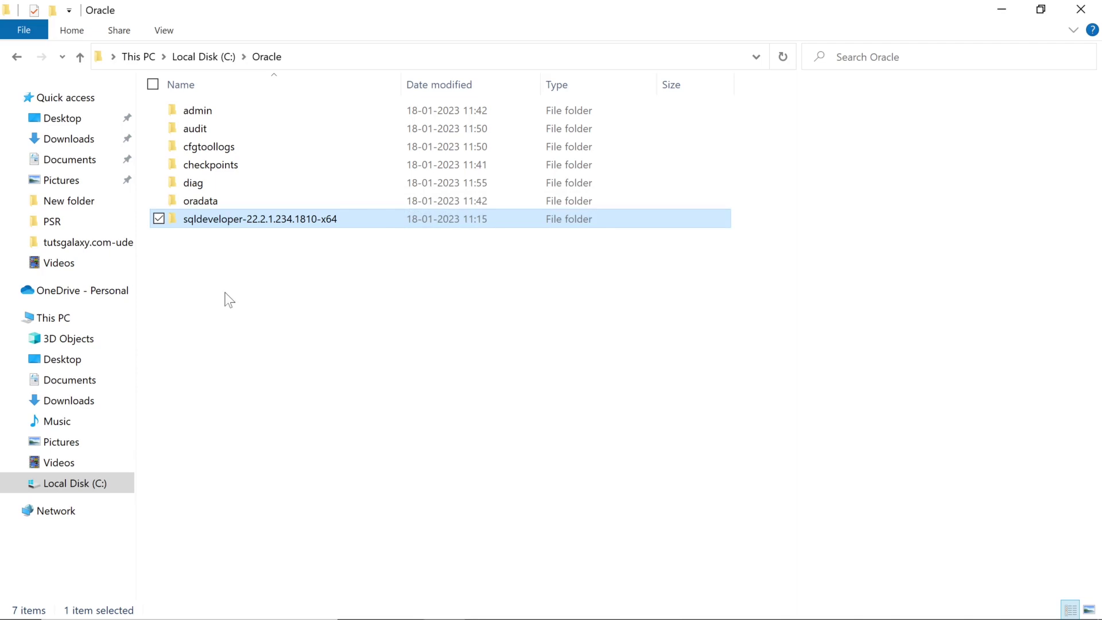
# - Launch sqldeveloper from the inner sqldeveloper-22.2.1.234.1810-x64\sqldeveloper folder
pyautogui.doubleClick(271, 229)
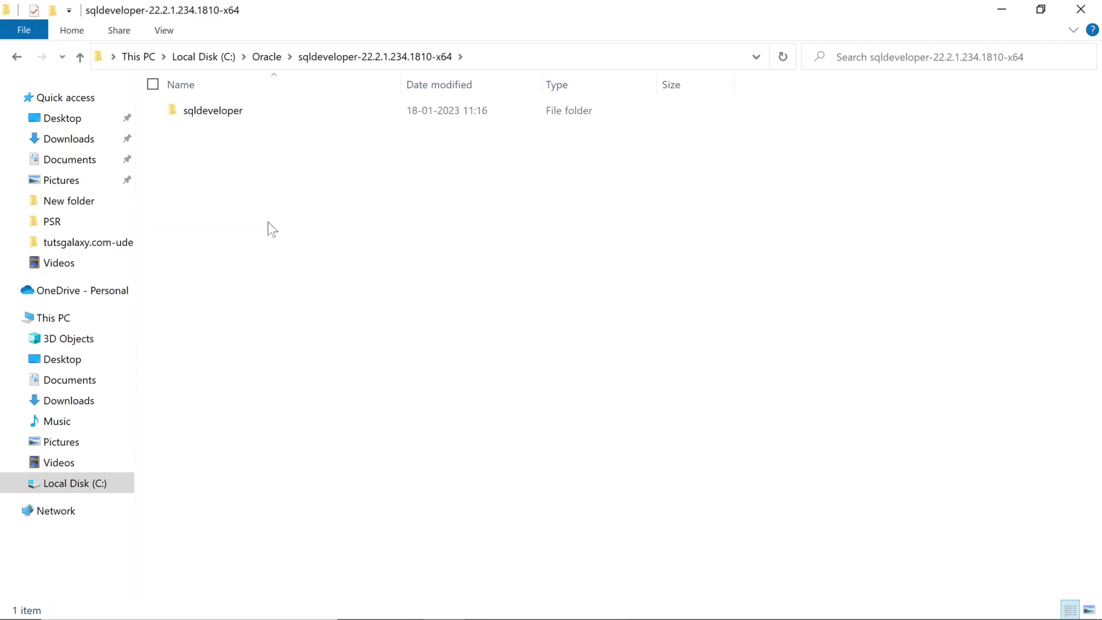
pyautogui.doubleClick(282, 117)
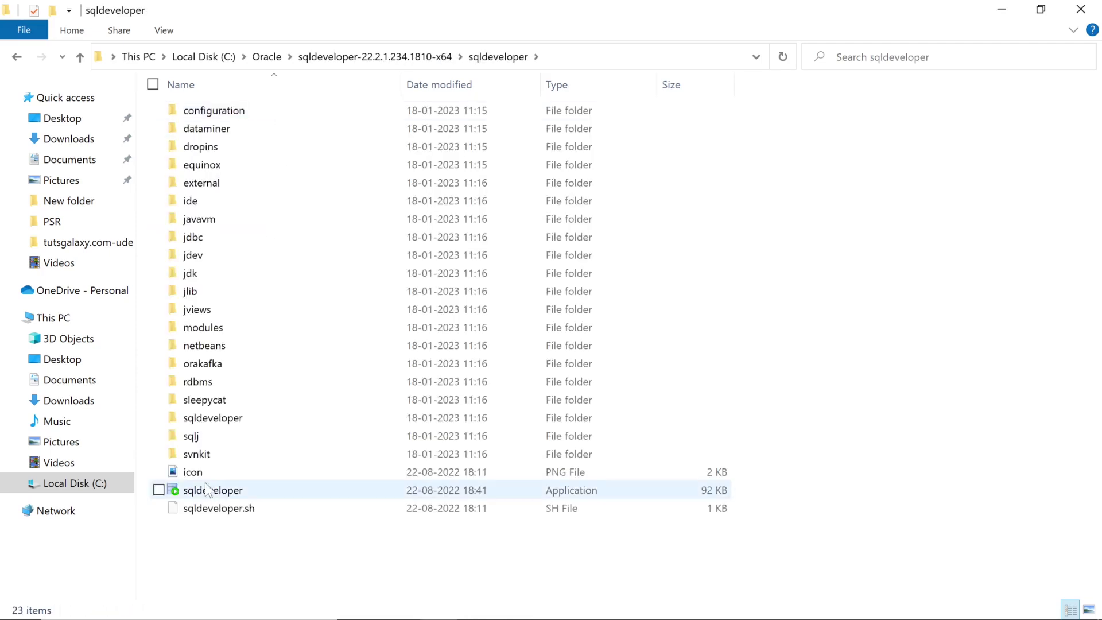
pyautogui.doubleClick(216, 487)
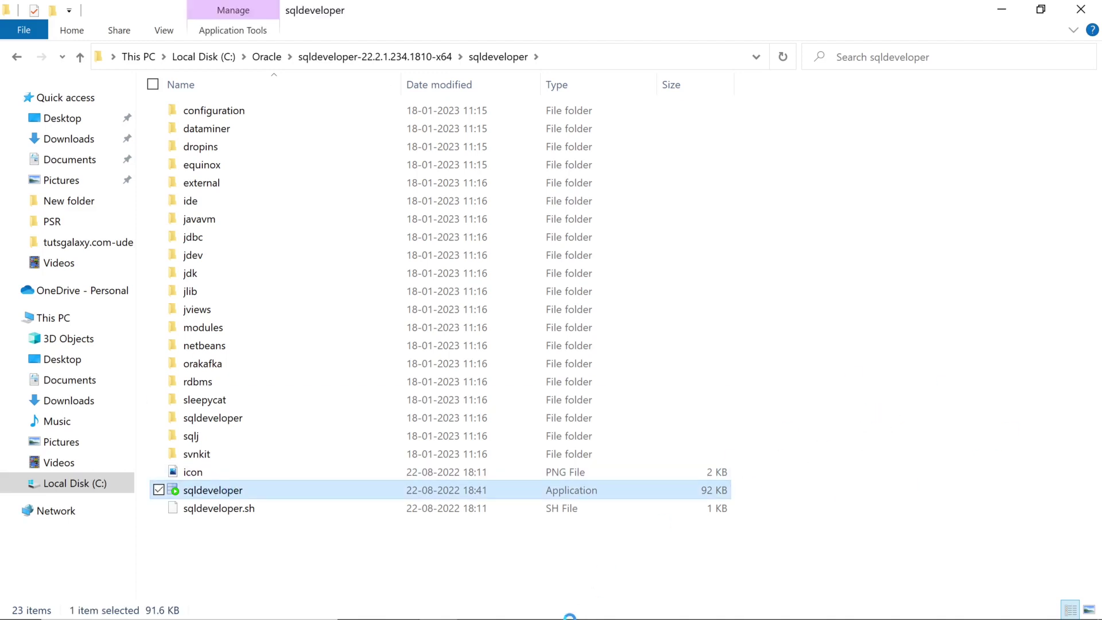
# - Review the SQL Plus table listing output, then close the SQL Plus console
pyautogui.moveTo(438, 615)
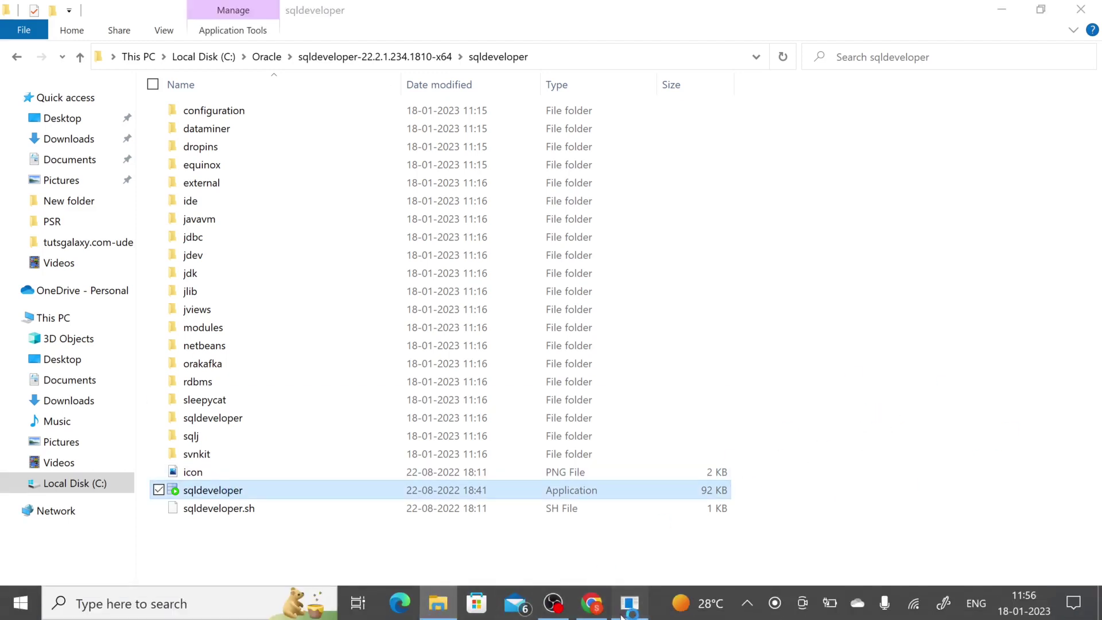
pyautogui.click(630, 604)
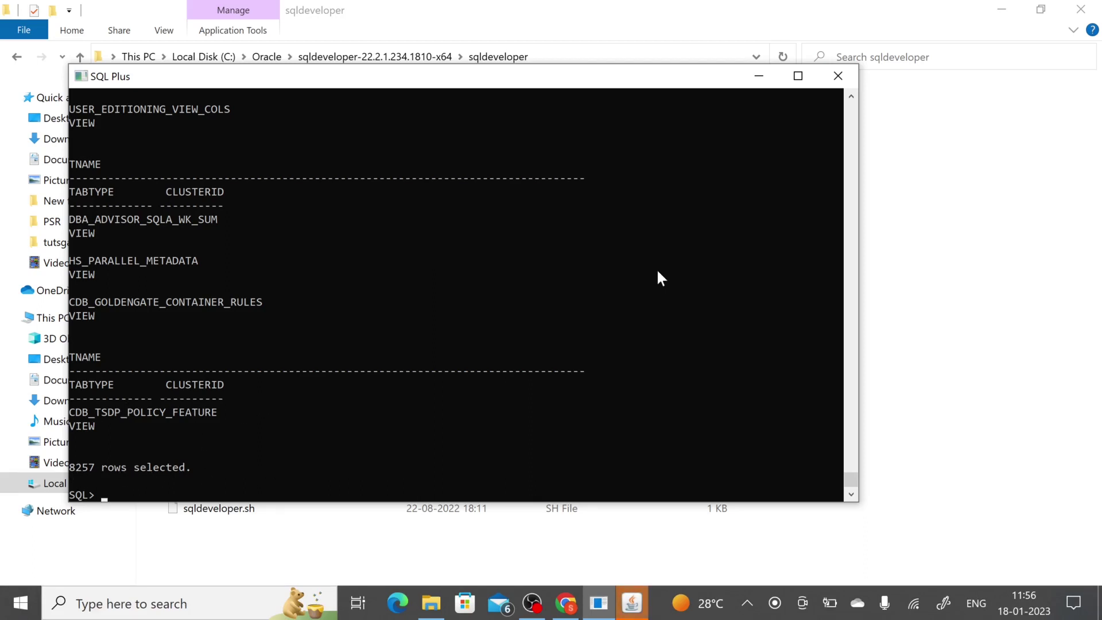
pyautogui.scroll(15, 321, 365)
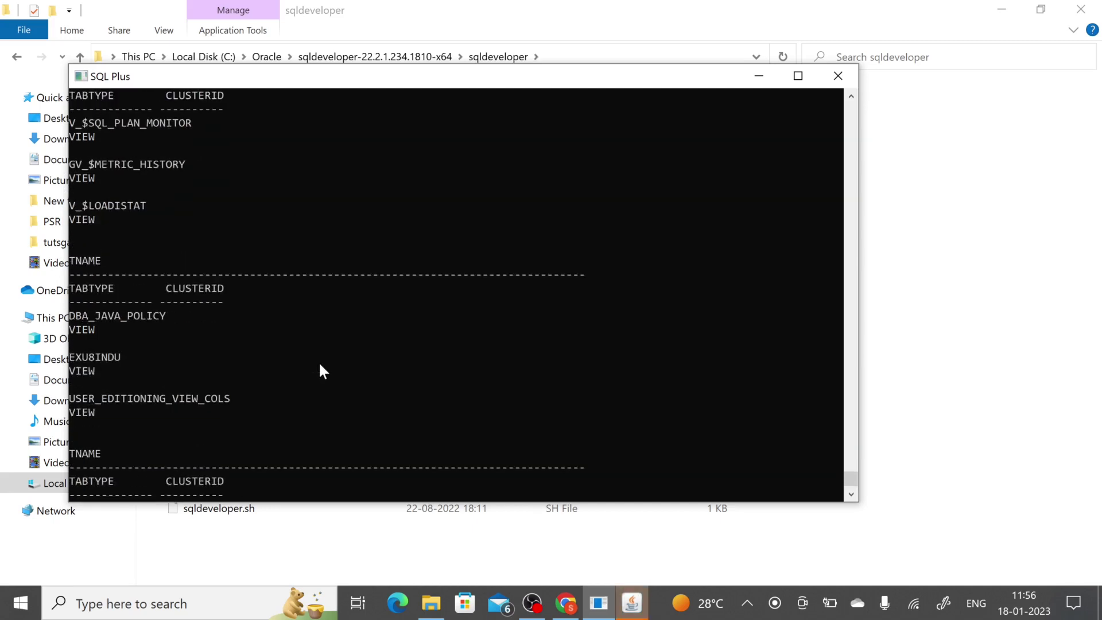
pyautogui.scroll(6, 322, 367)
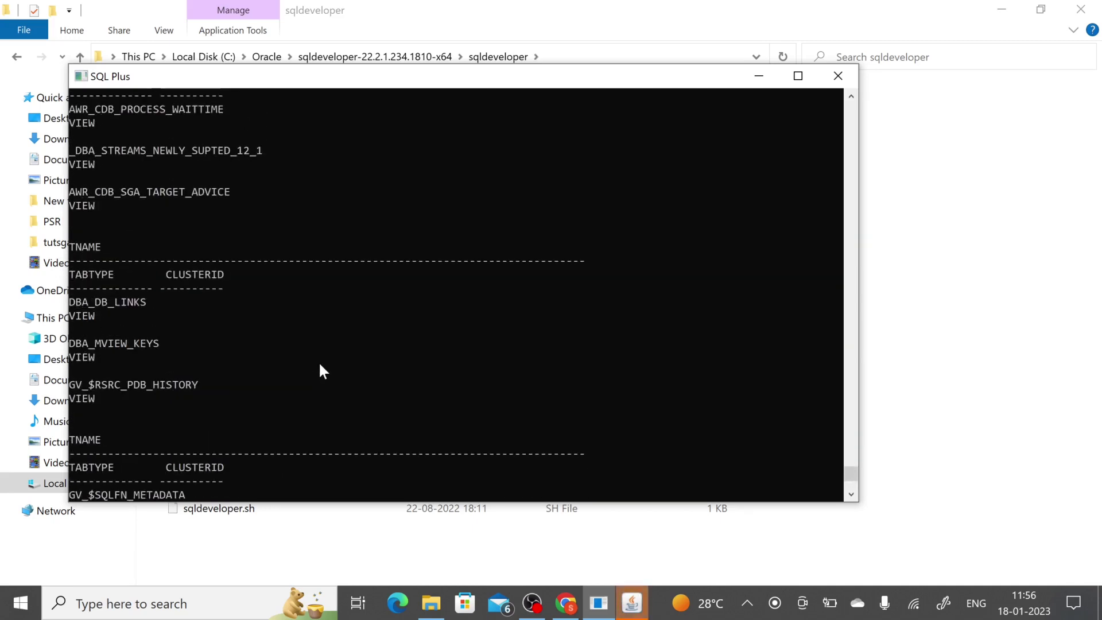
pyautogui.click(838, 76)
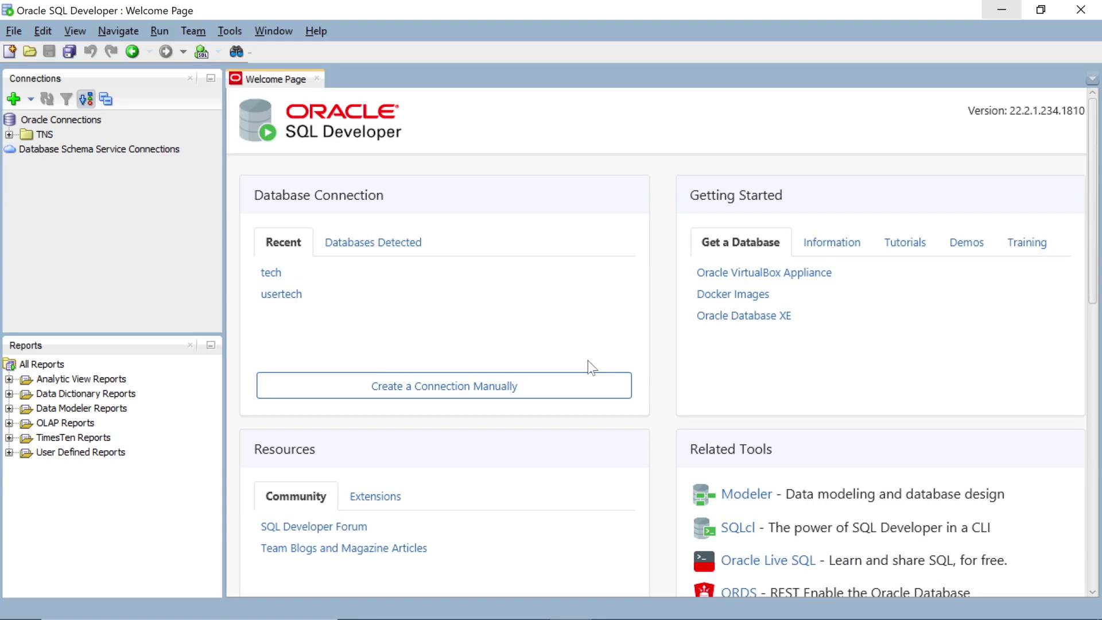
# - Start a new connection named tech for user sys with the SYSDBA role and its password
pyautogui.click(536, 391)
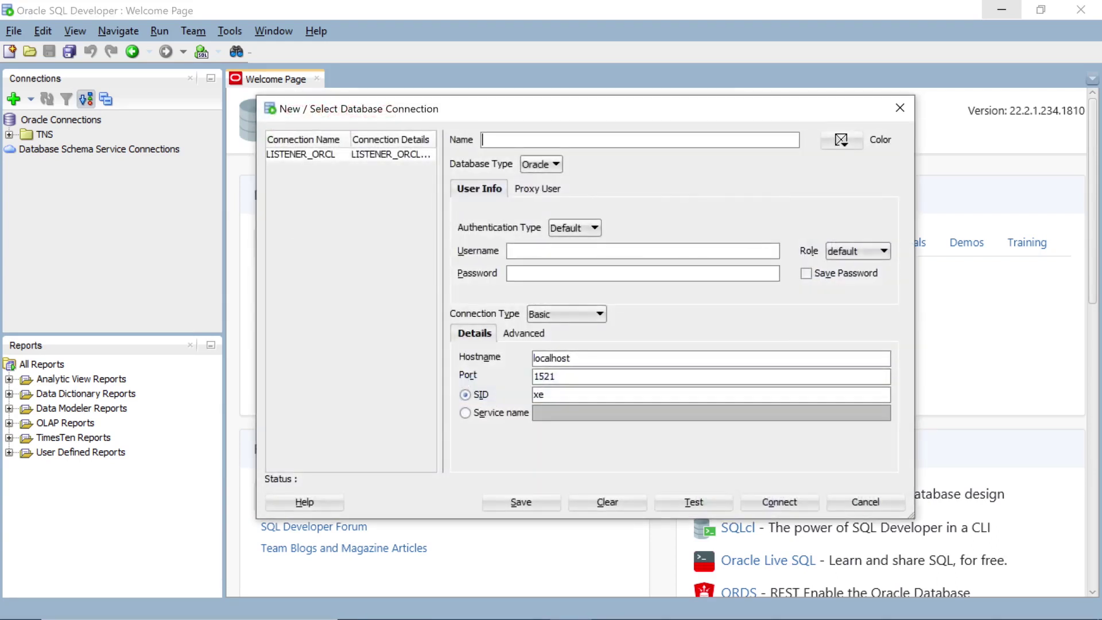
pyautogui.write('tech')
pyautogui.write('sys')
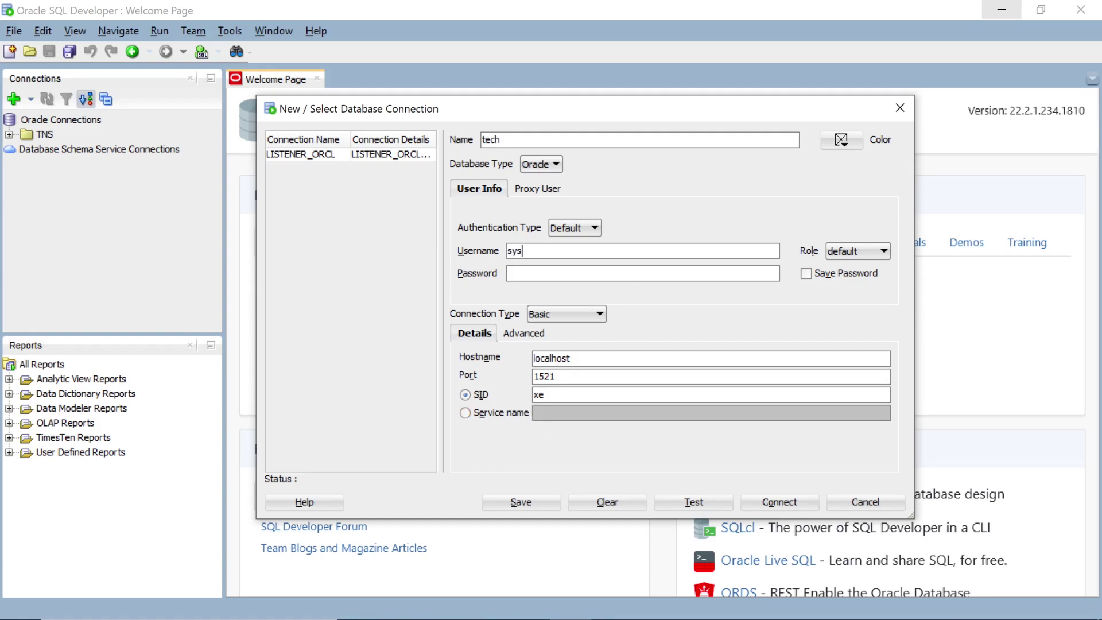
pyautogui.click(827, 253)
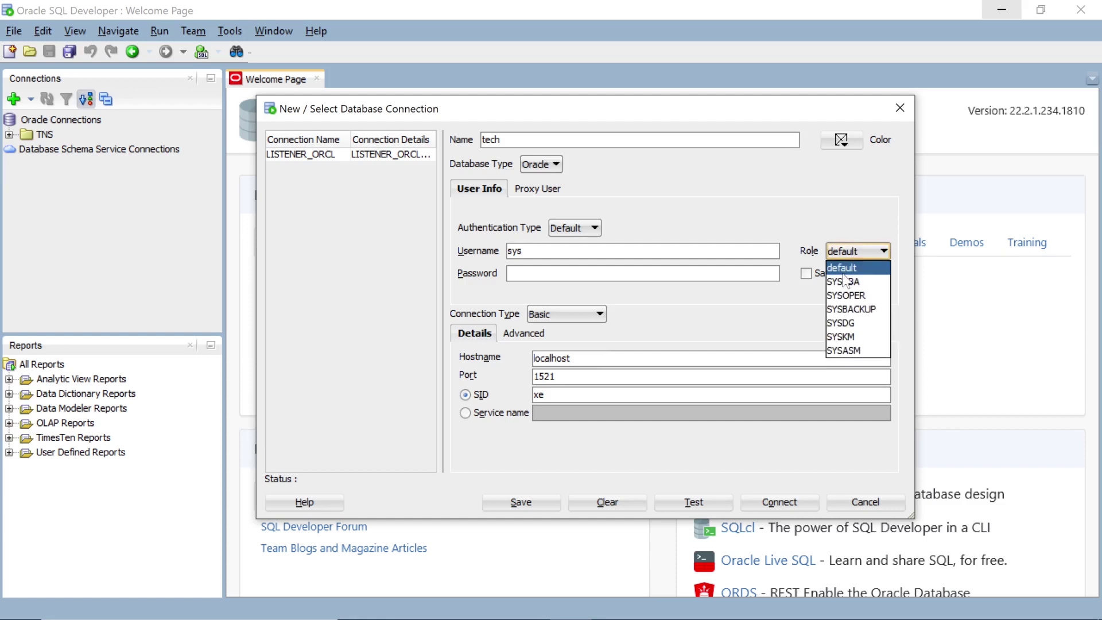
pyautogui.click(845, 281)
pyautogui.click(508, 273)
pyautogui.write('****')
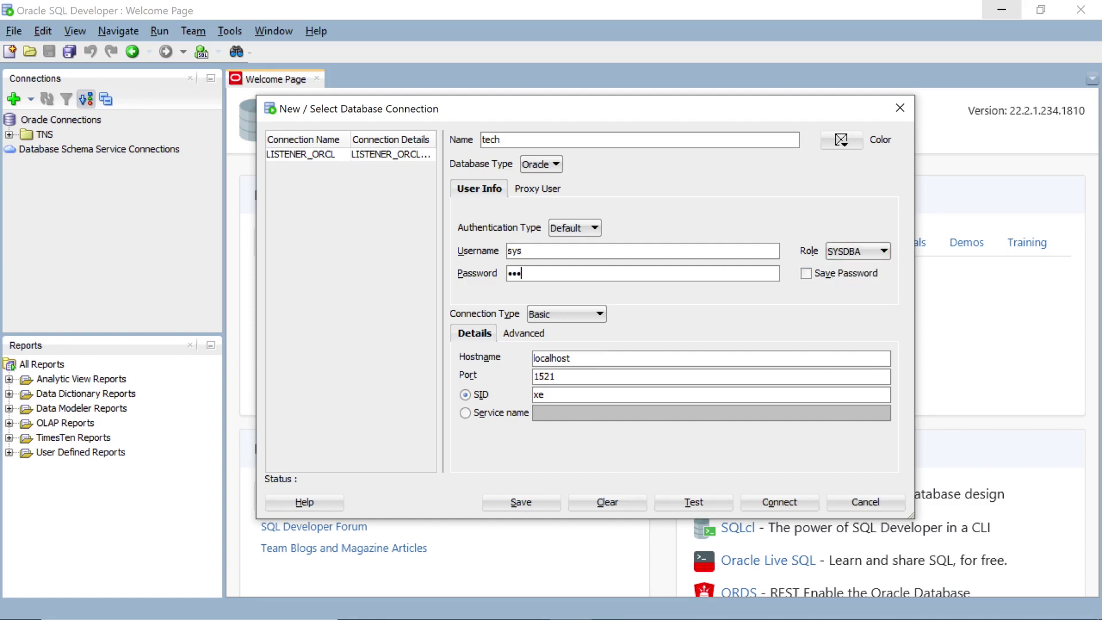
pyautogui.write('***')
# - Replace the default xe SID with orcl, test the tech connection, then connect
pyautogui.press('BackSpace')
pyautogui.press('BackSpace')
pyautogui.write('orcl')
pyautogui.click(690, 501)
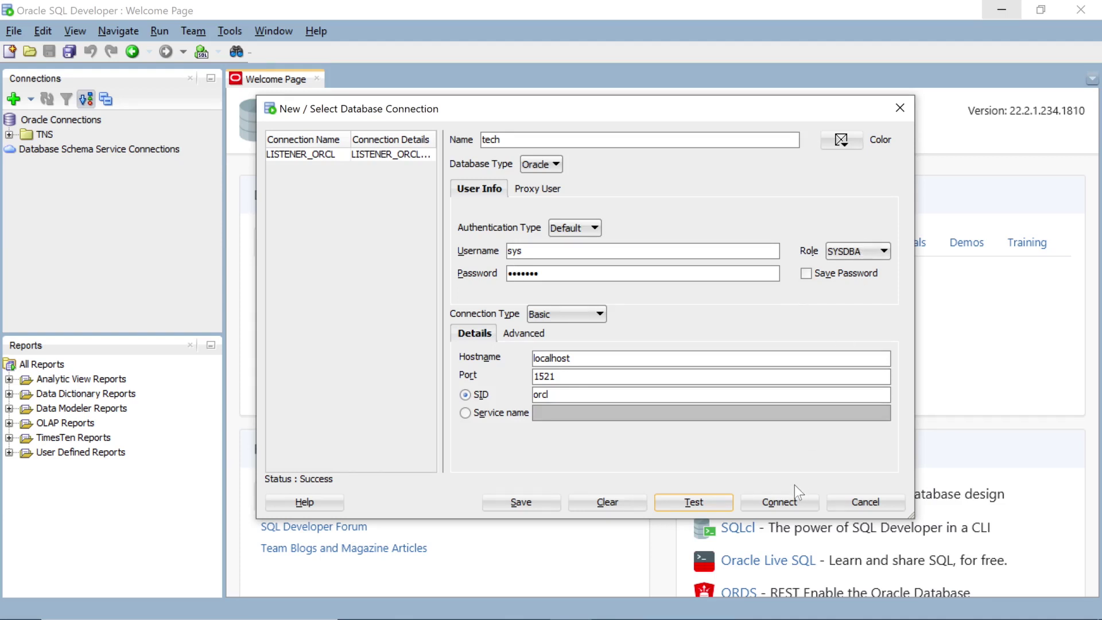
pyautogui.click(787, 500)
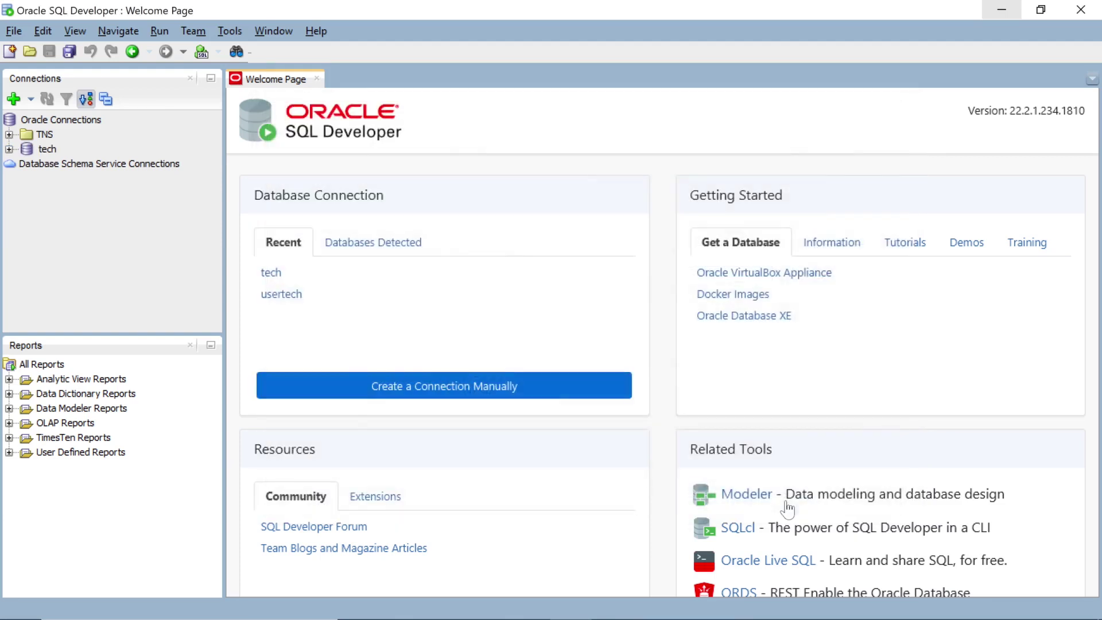
pyautogui.click(279, 81)
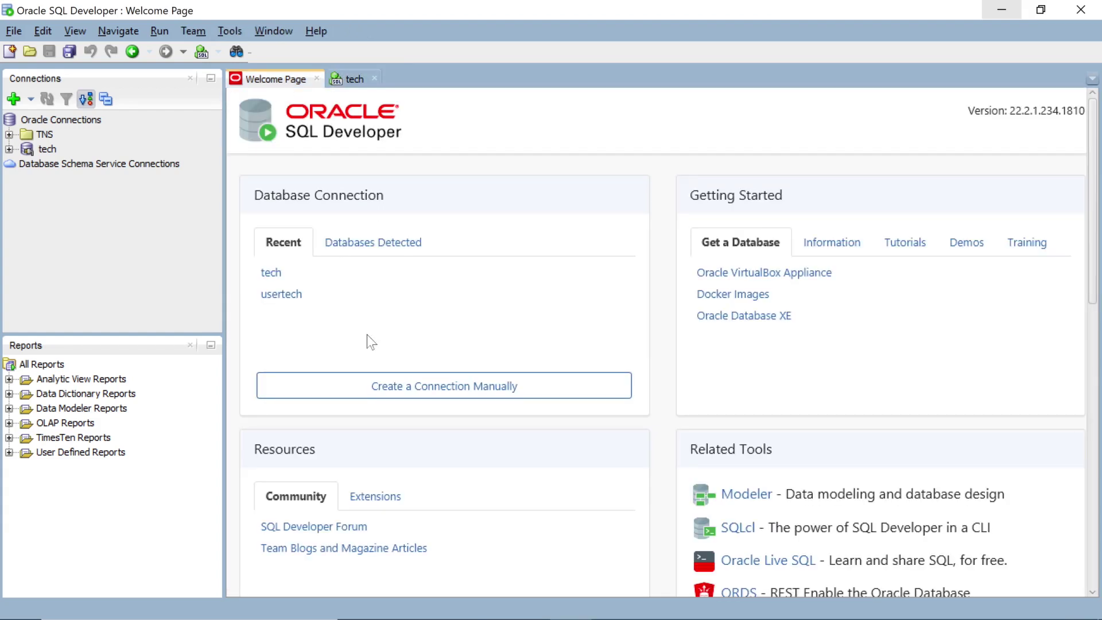
# - Create a connection named user for the system account and its password on SID orcl, test it and connect
pyautogui.click(378, 387)
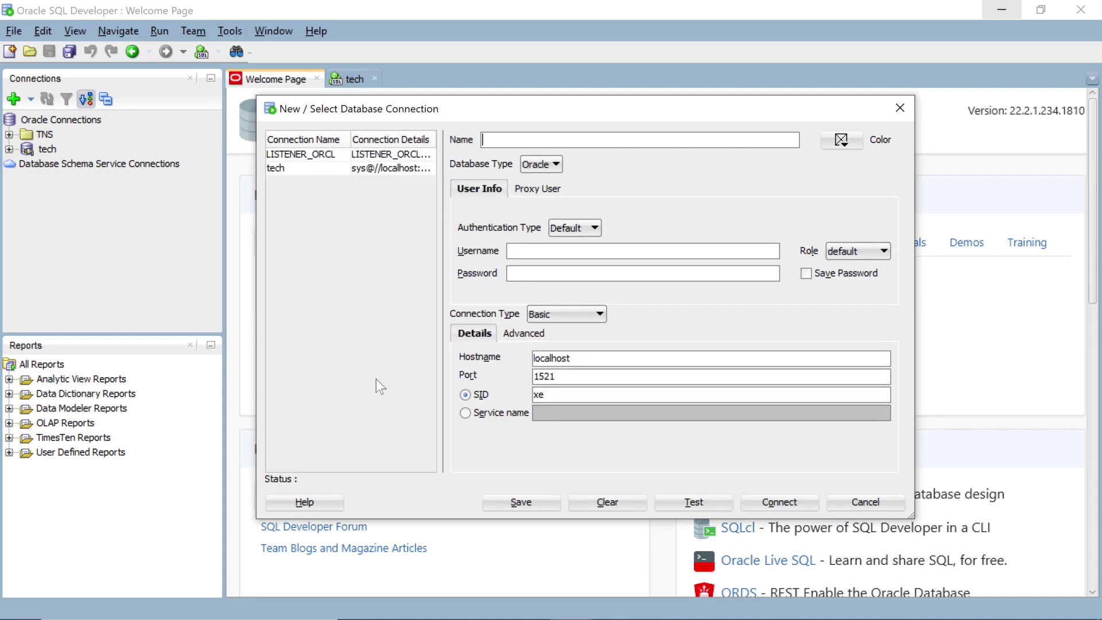
pyautogui.write('user')
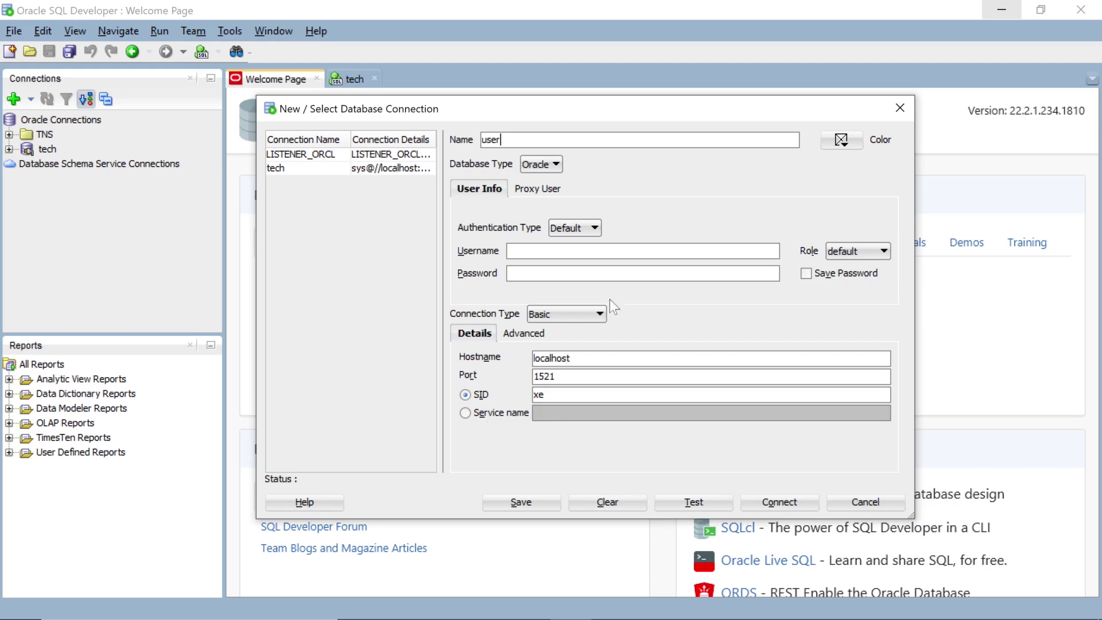
pyautogui.click(618, 251)
pyautogui.write('systemoracle1')
pyautogui.press('BackSpace')
pyautogui.press('BackSpace')
pyautogui.write('orcl')
pyautogui.click(686, 499)
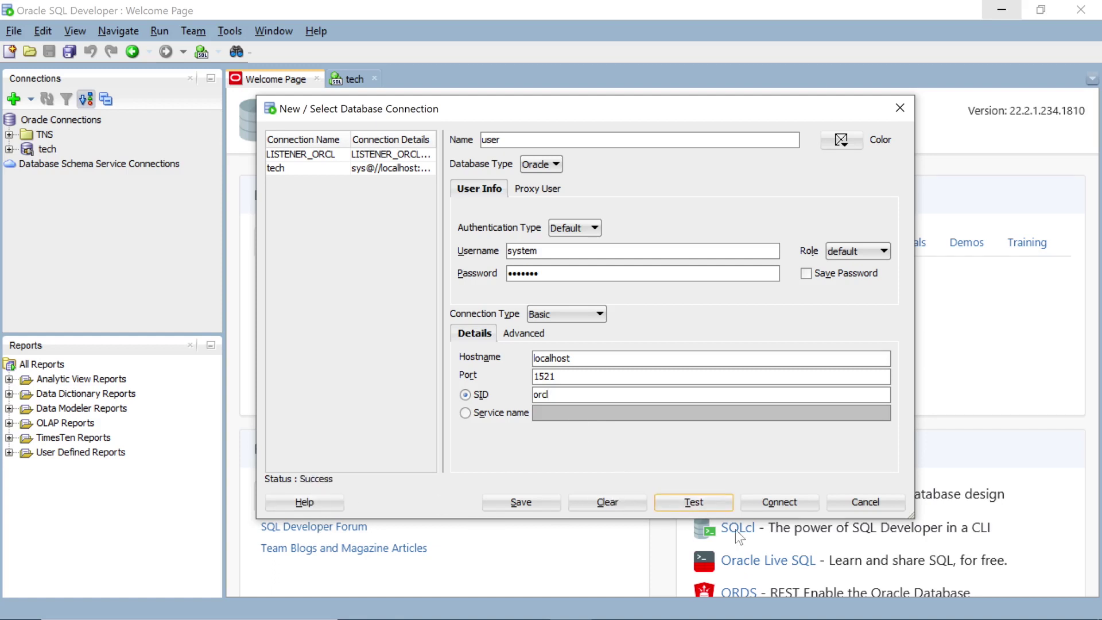
pyautogui.click(779, 502)
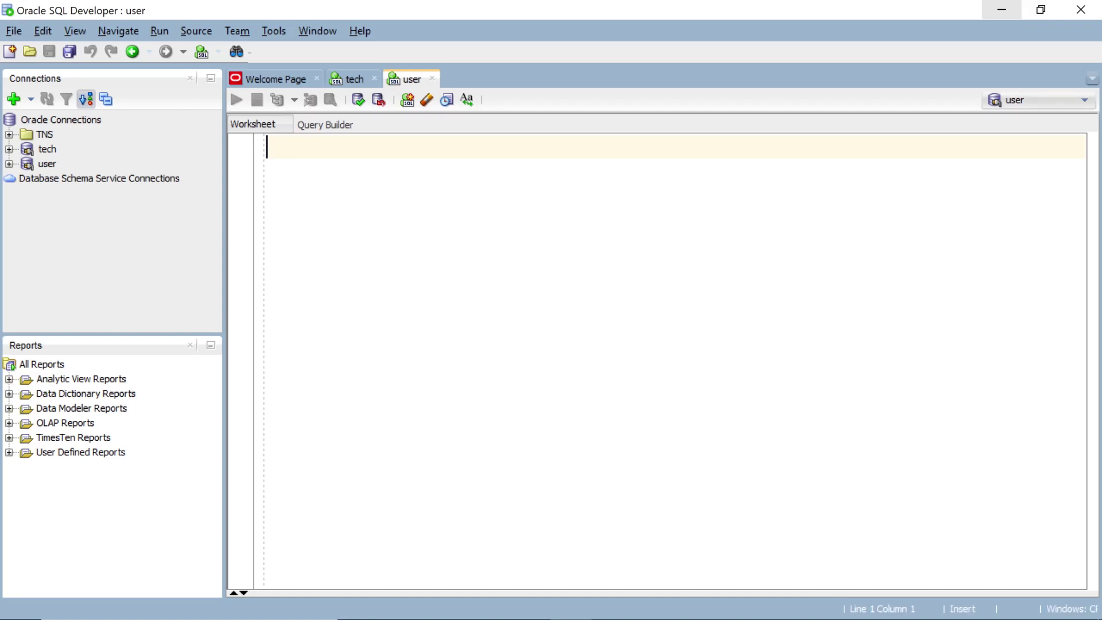
# - Run 'select * from user_tables;' in the user worksheet, then minimize SQL Developer
pyautogui.write('sel')
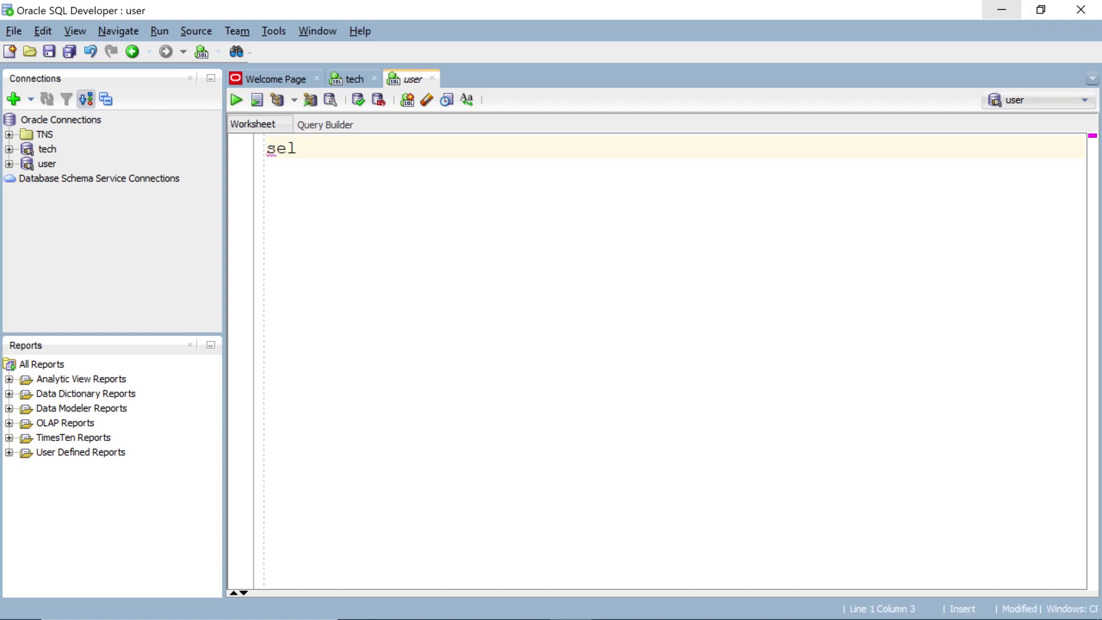
pyautogui.write('ect ')
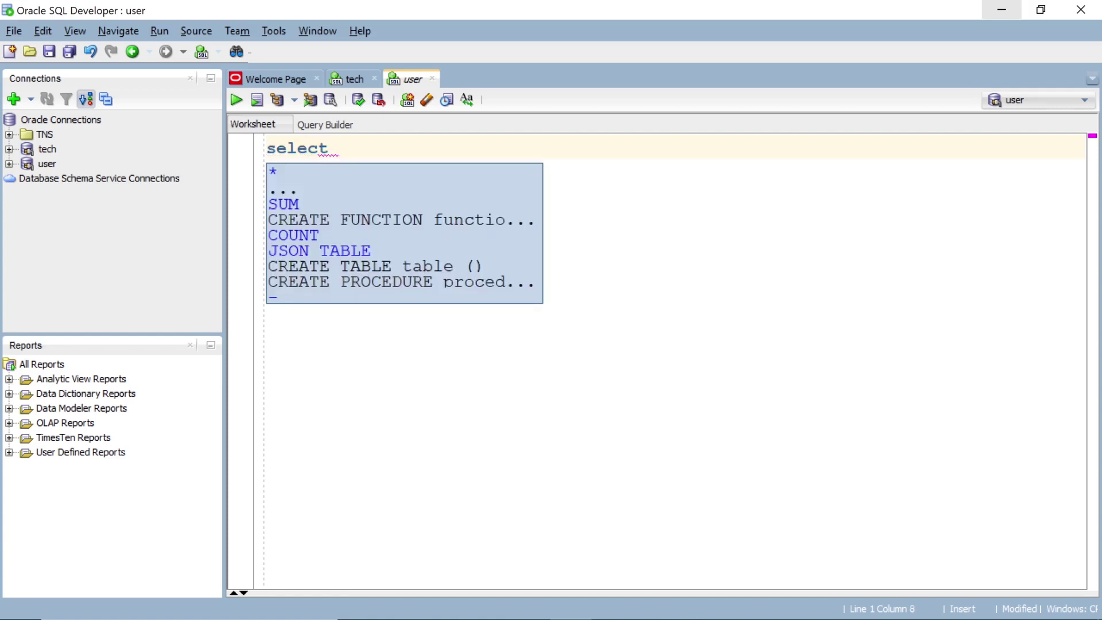
pyautogui.write('* from use')
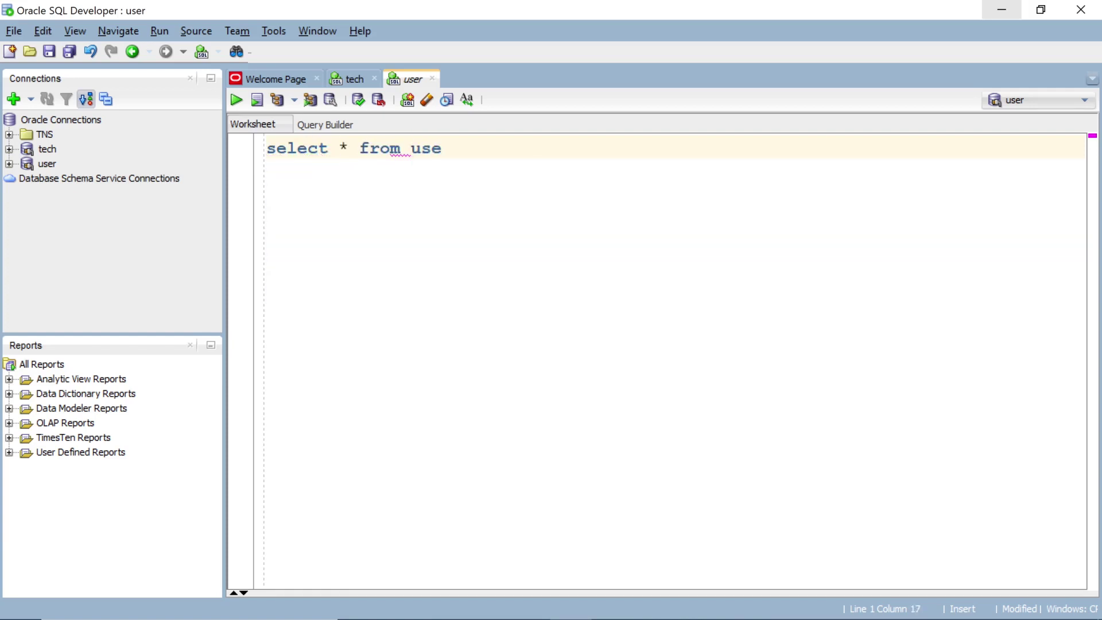
pyautogui.write('r_tables;')
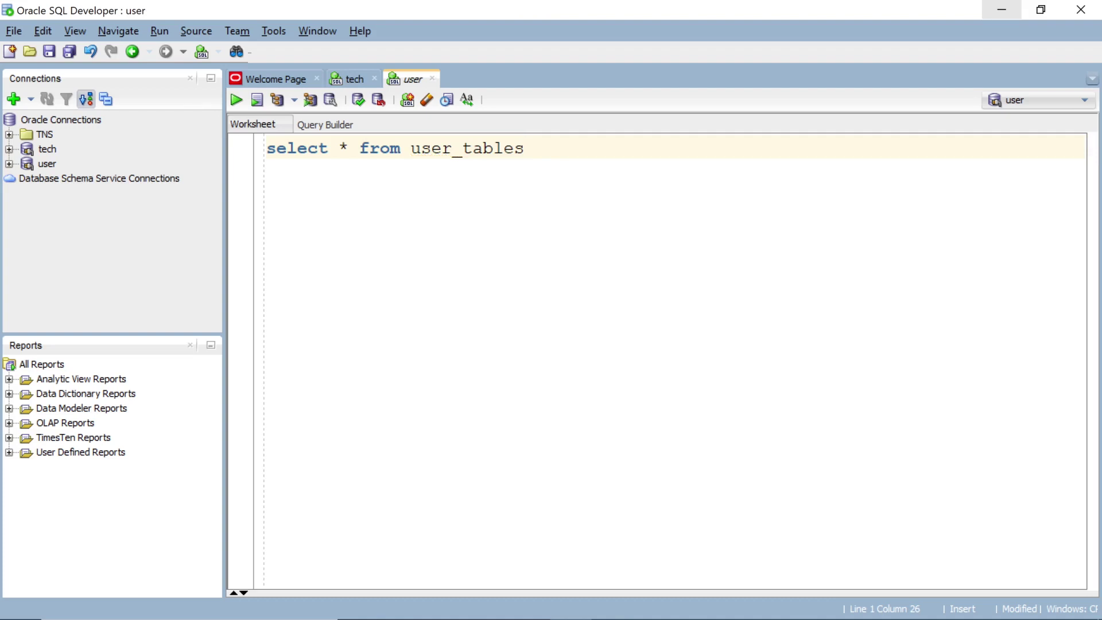
pyautogui.hotkey('ctrl', 'Return')
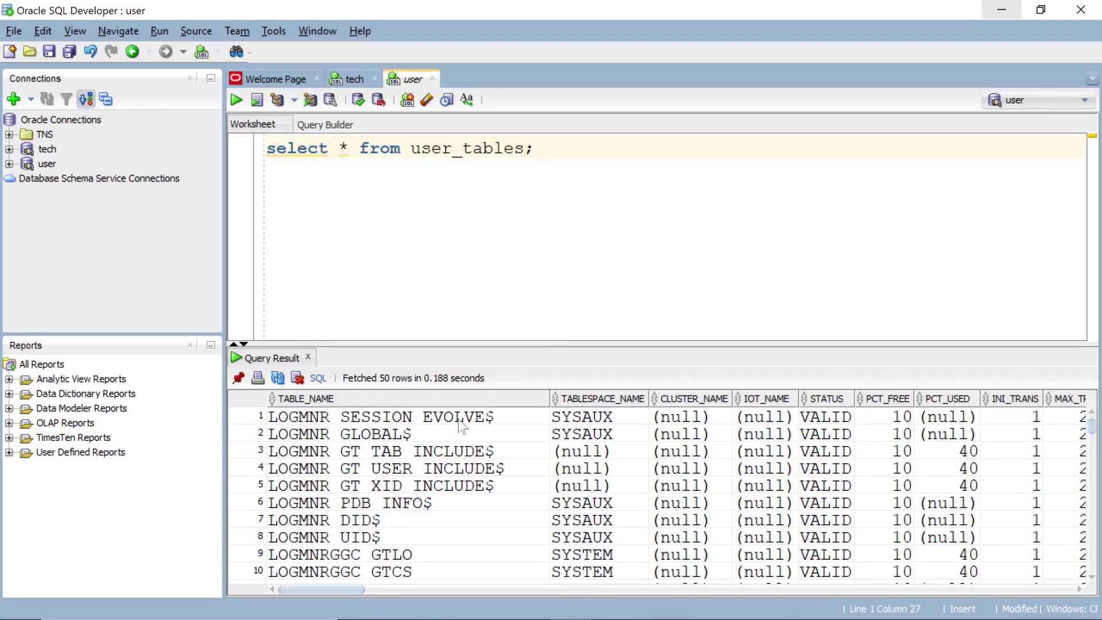
pyautogui.click(991, 9)
pyautogui.click(103, 39)
# - Launch Chrome, search the web for 'live s', and go to the Oracle Live SQL sign-in page
pyautogui.doubleClick(104, 40)
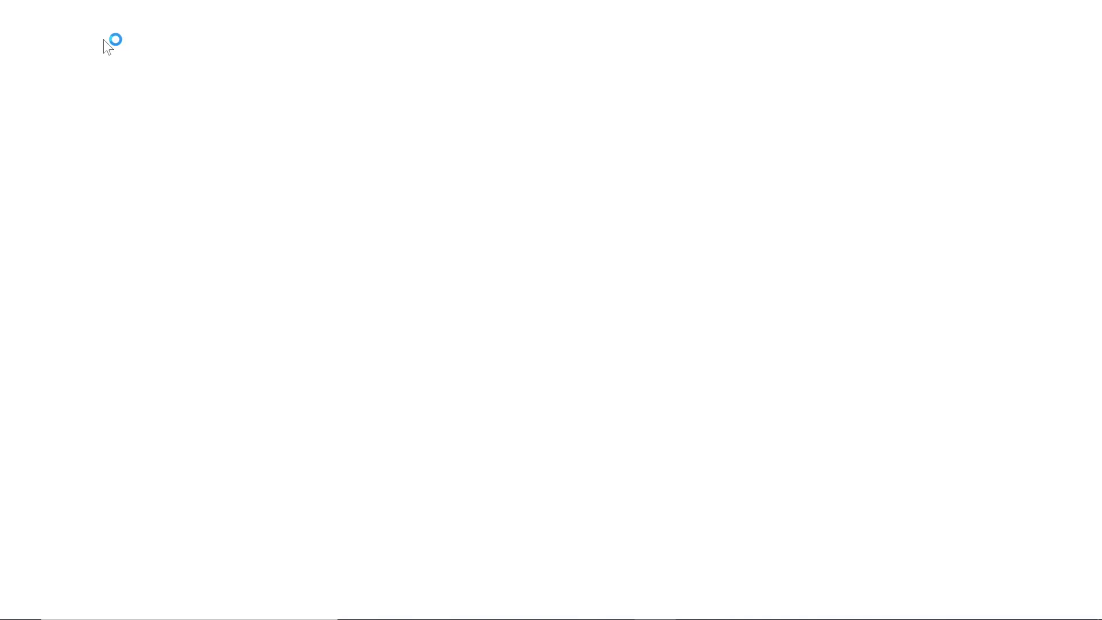
pyautogui.write('live')
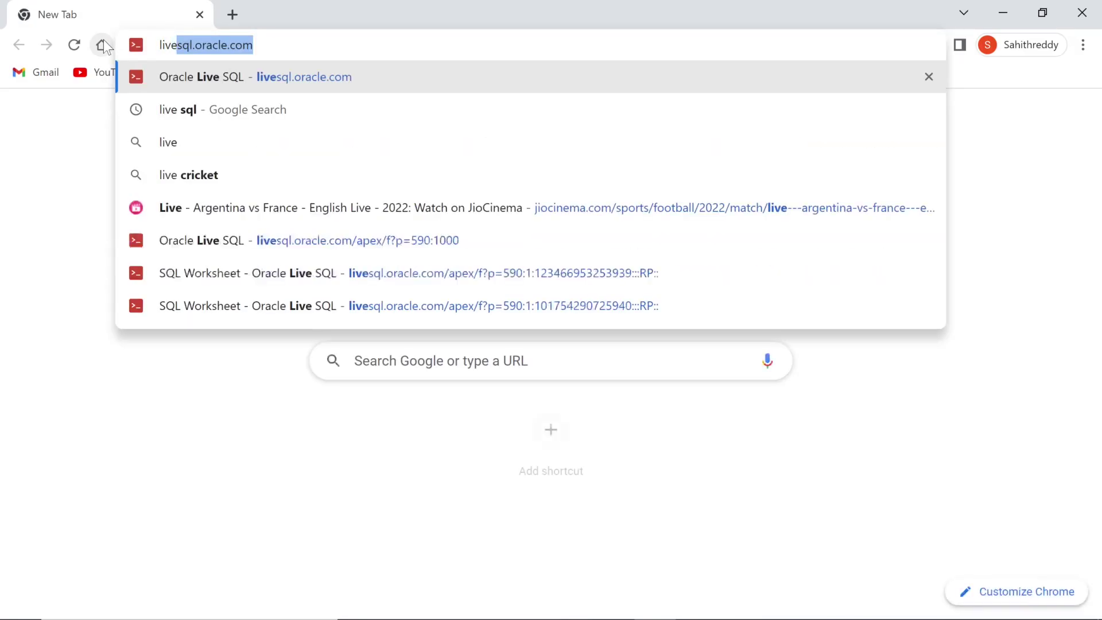
pyautogui.write(' s')
pyautogui.press('Return')
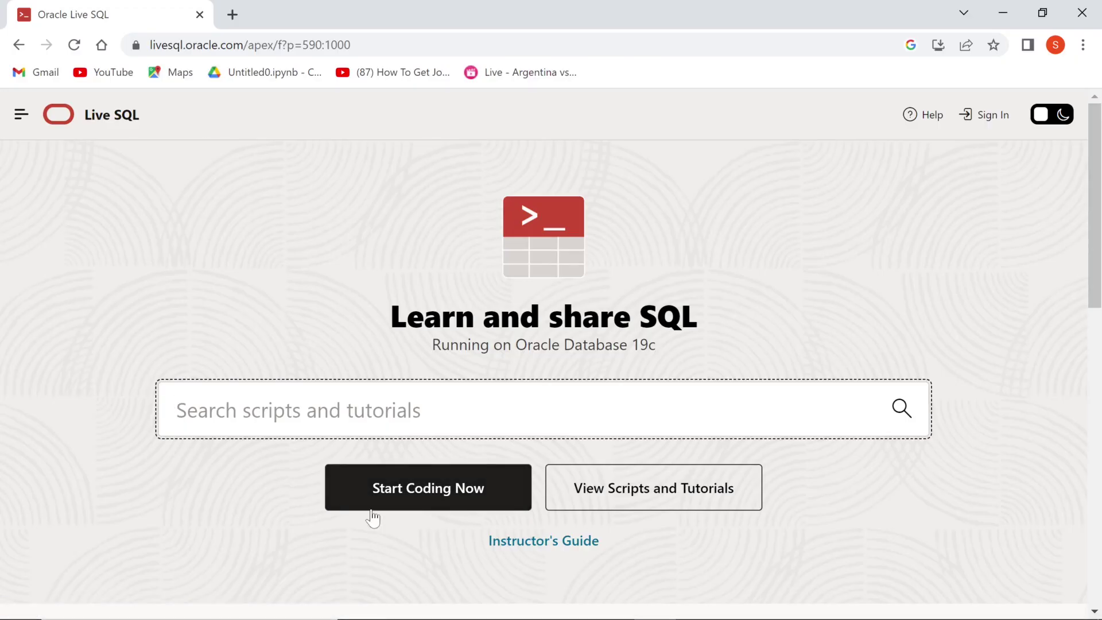
pyautogui.click(371, 508)
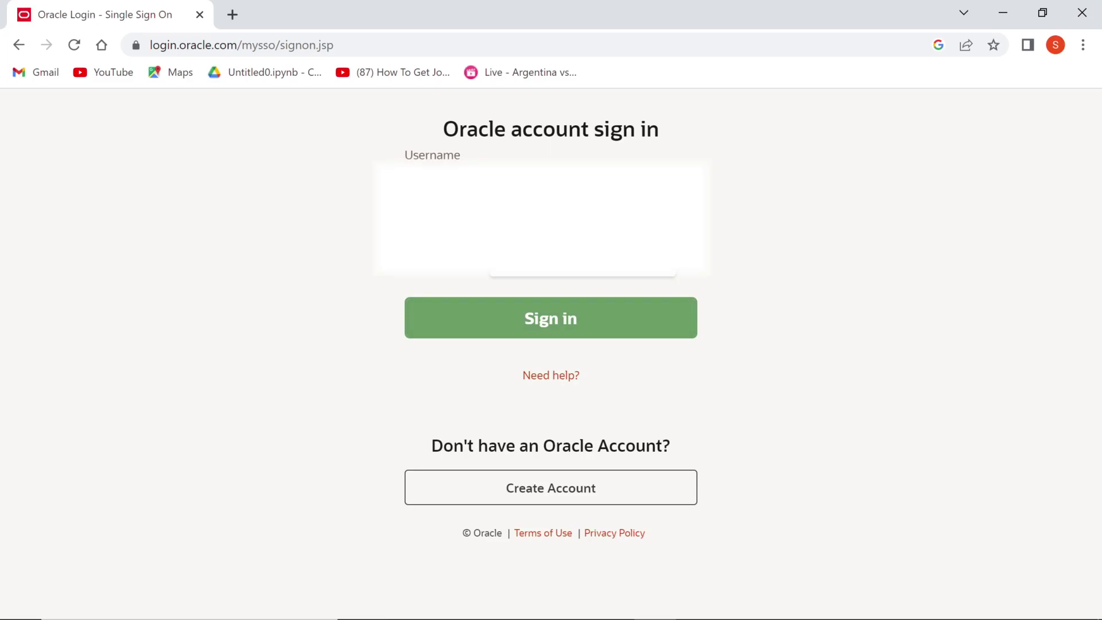
pyautogui.press('Return')
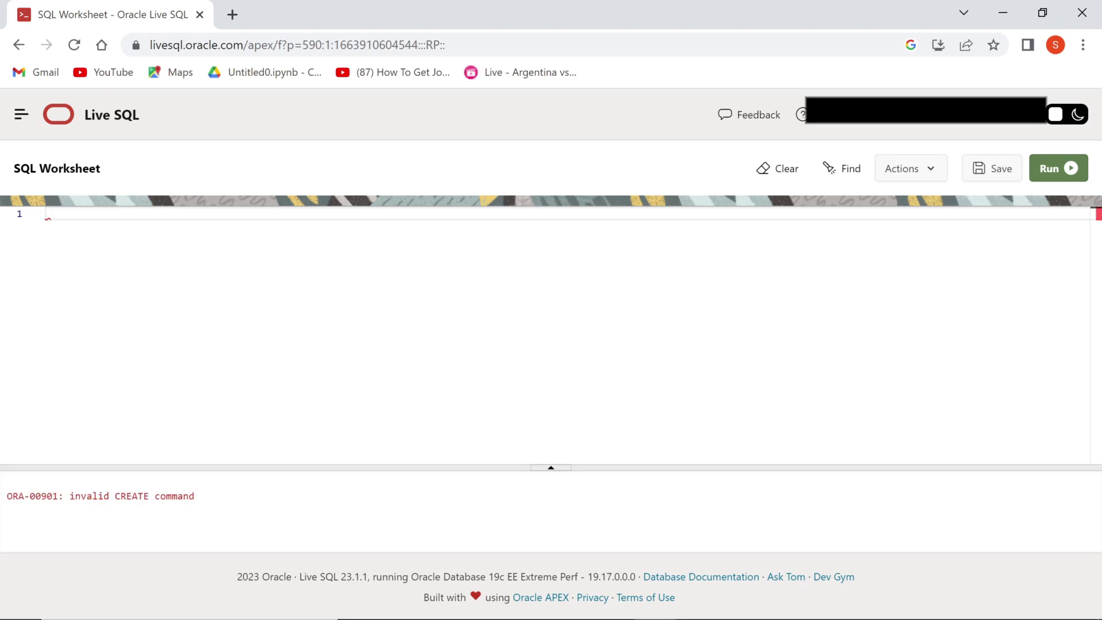
# - Run 'create table newtable(v number)' in the Live SQL worksheet
pyautogui.write('crea')
pyautogui.write('te table')
pyautogui.write(' ne')
pyautogui.write('wtable')
pyautogui.write('(v ')
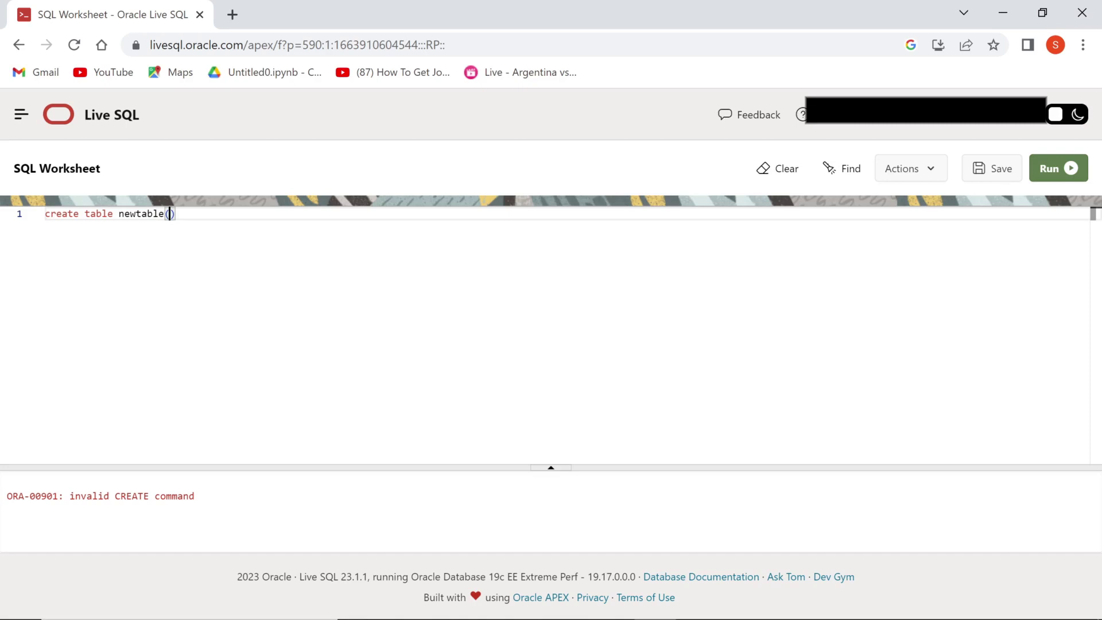
pyautogui.write('number)')
pyautogui.hotkey('ctrl', 'Return')
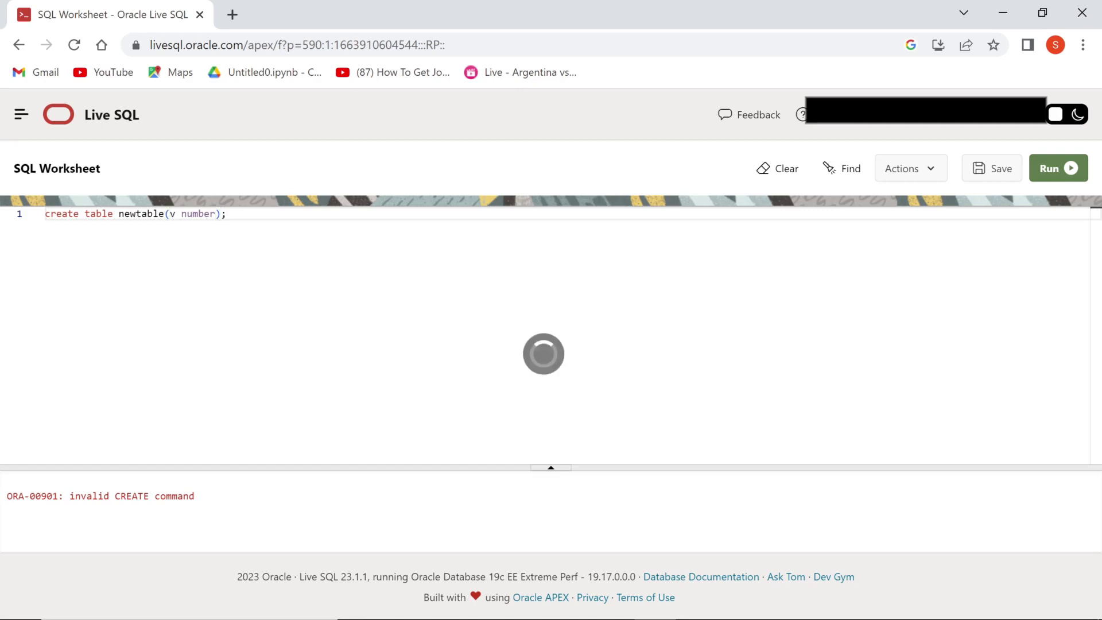